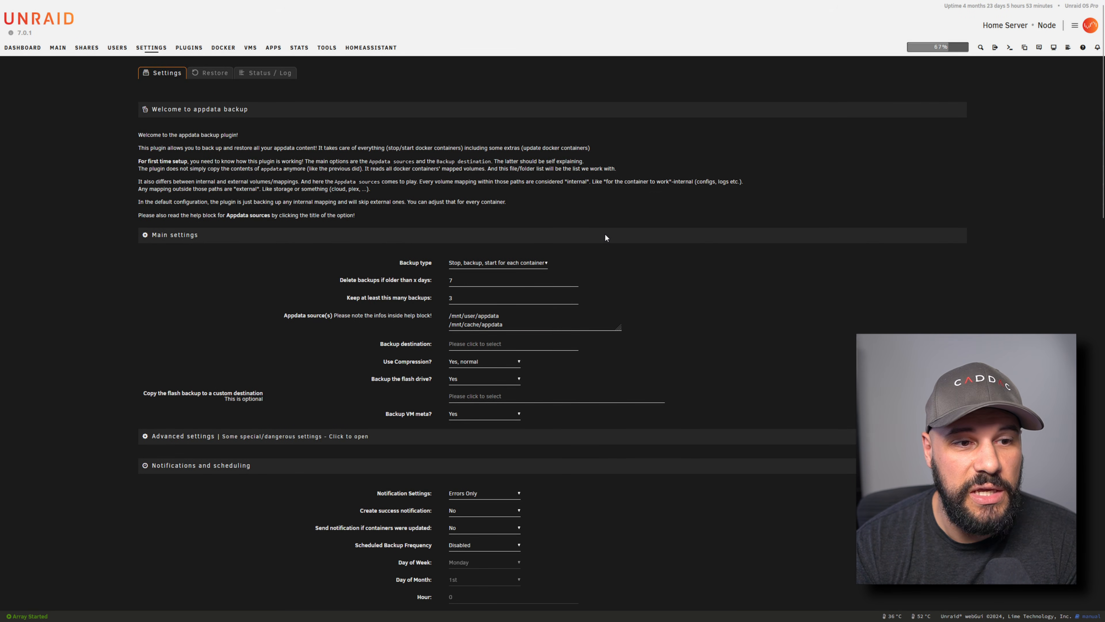
{"action": "scroll", "coordinate": [606, 231], "scroll_direction": "down", "scroll_amount": 2}
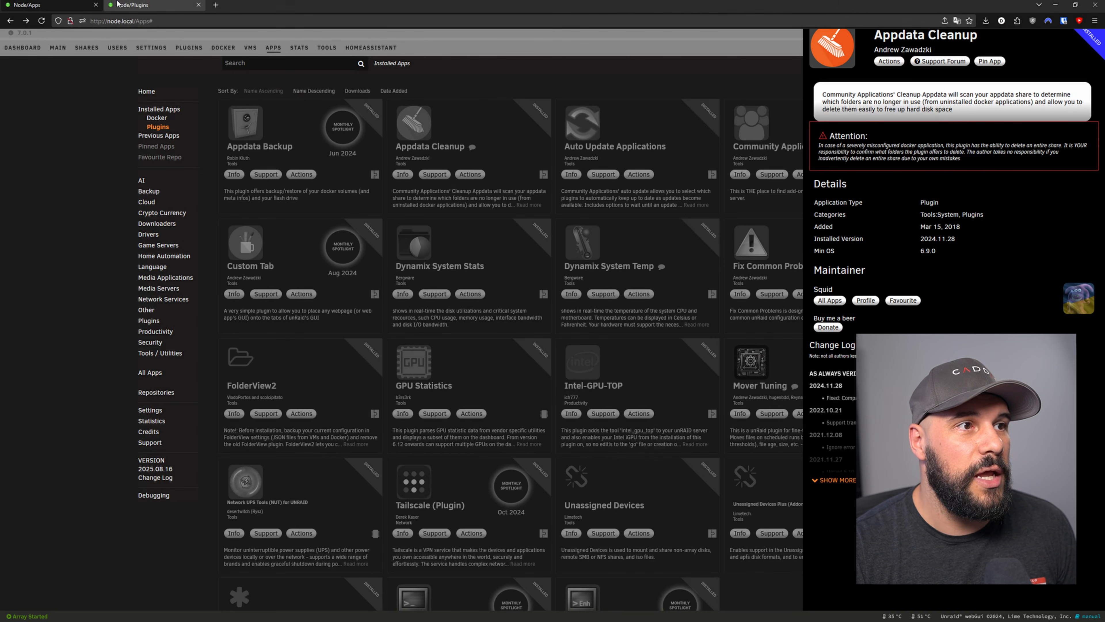
Open the CA Cleanup Appdata plugin and delete the unused Influxdb, Rec and telegraf appdata entries
{"action": "left_click", "coordinate": [134, 13]}
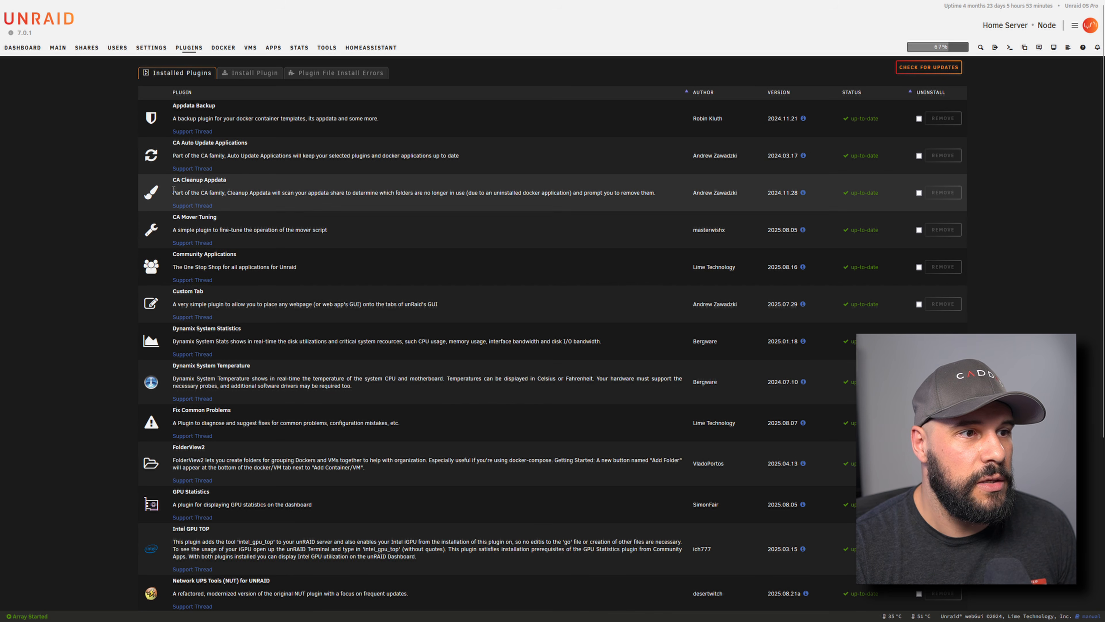
{"action": "left_click", "coordinate": [150, 197]}
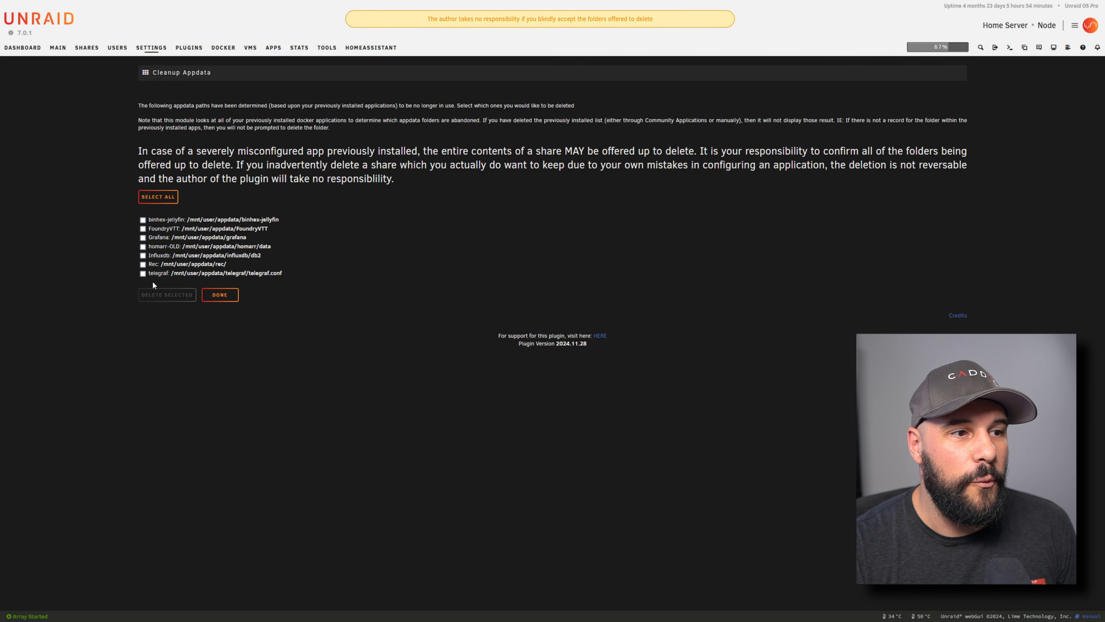
{"action": "left_click", "coordinate": [158, 198]}
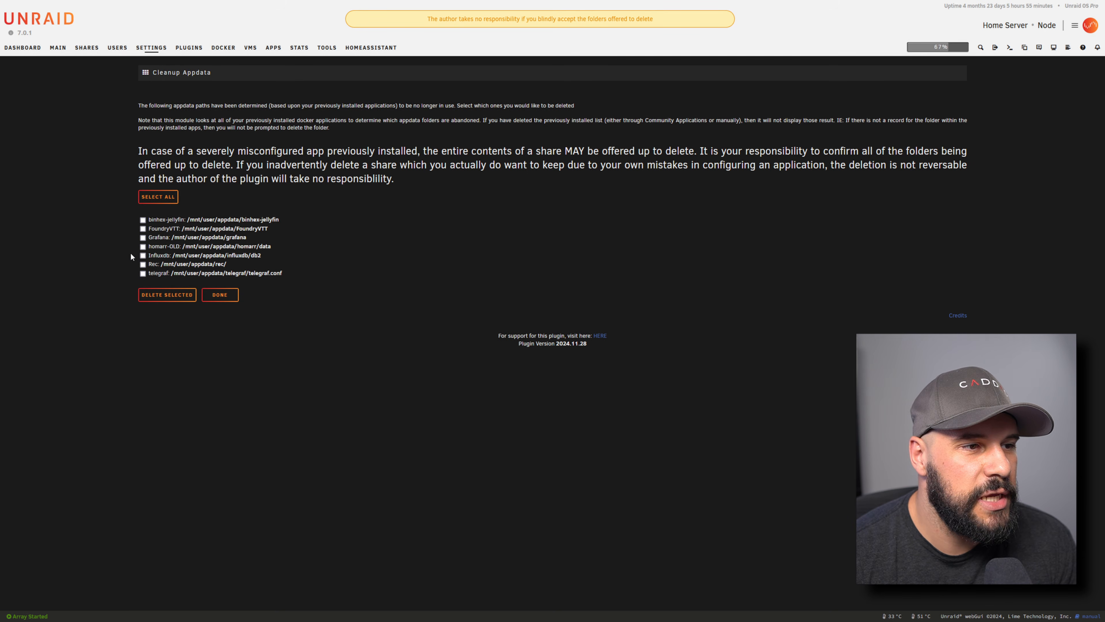
{"action": "left_click", "coordinate": [143, 273]}
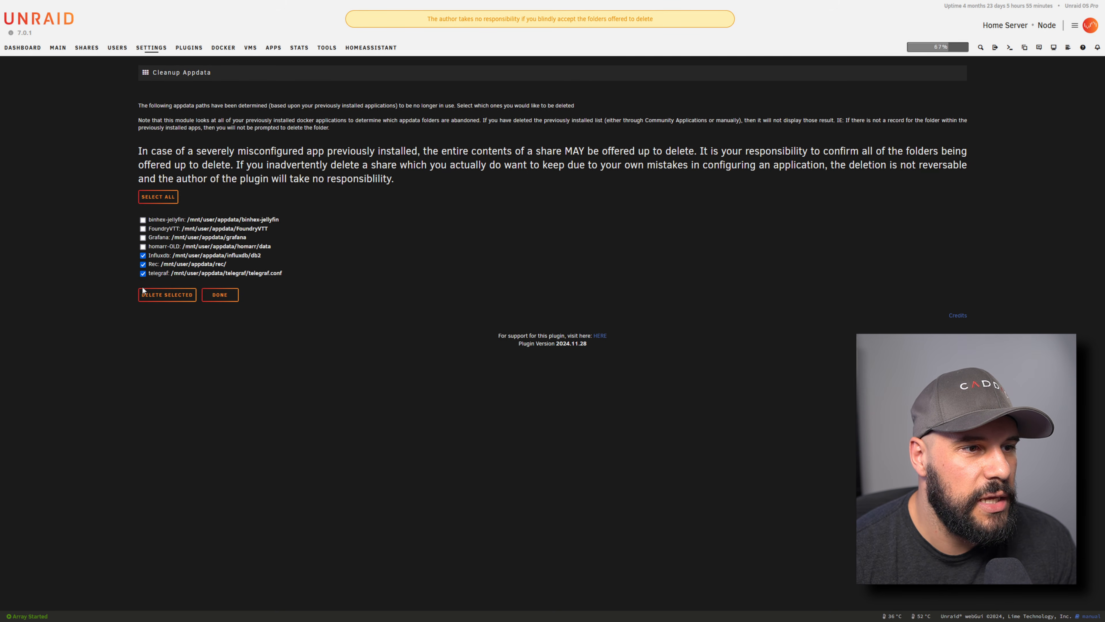
{"action": "left_click", "coordinate": [161, 294]}
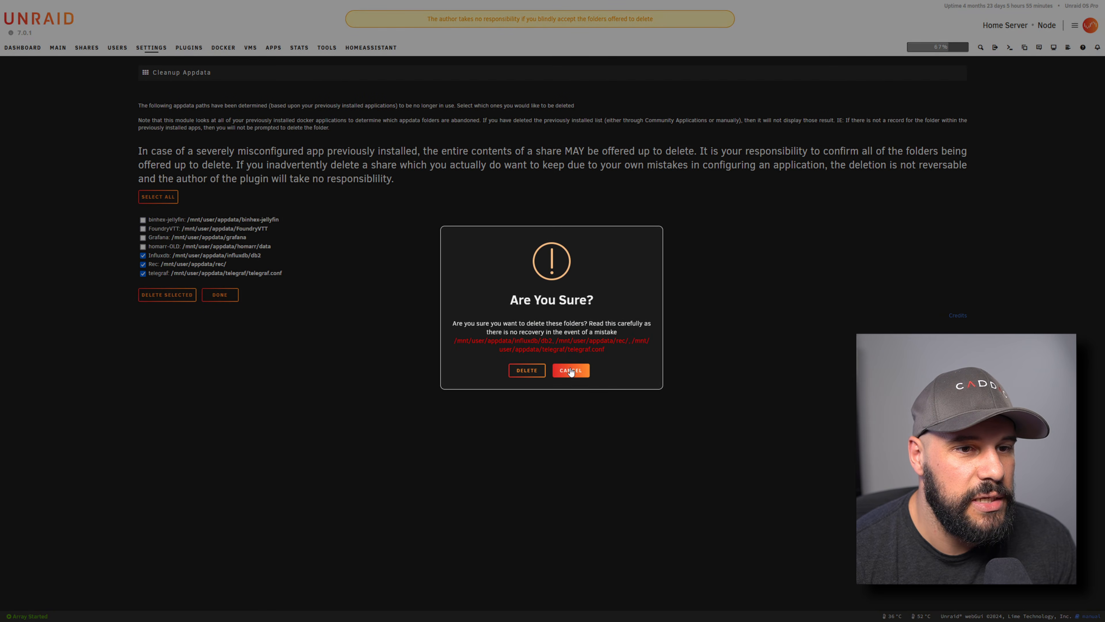
{"action": "left_click", "coordinate": [535, 372]}
{"action": "left_click", "coordinate": [549, 354]}
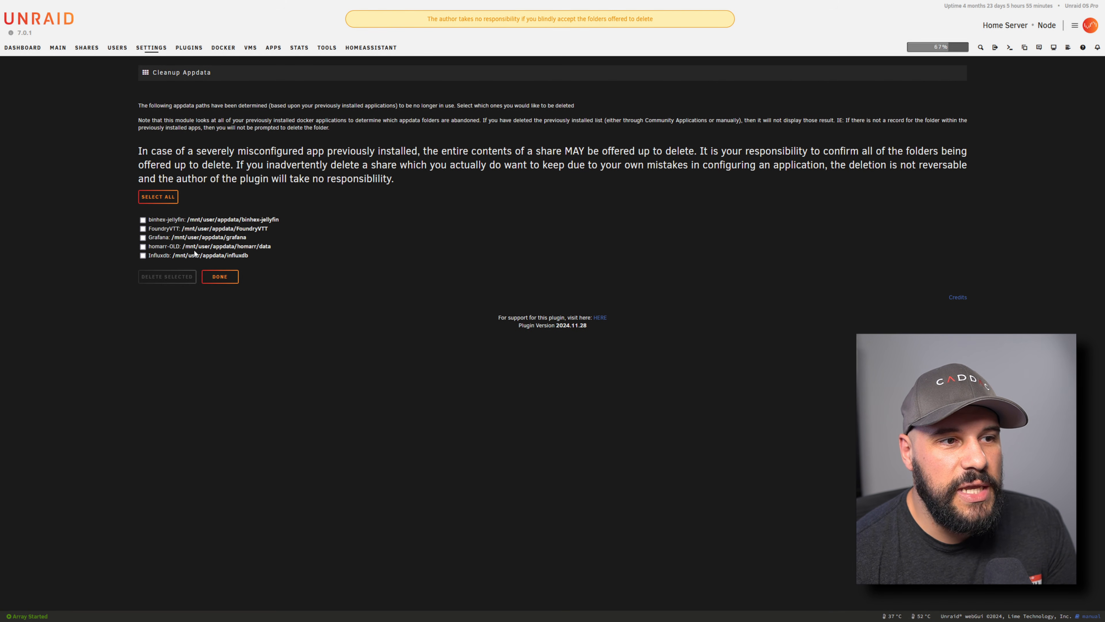
Highlight the homarr-OLD path /mnt/user/appdata/homarr/data in the list of unused appdata folders
{"action": "mouse_move", "coordinate": [185, 246]}
{"action": "left_mouse_down"}
{"action": "mouse_move", "coordinate": [271, 246]}
{"action": "mouse_move", "coordinate": [199, 247]}
{"action": "left_mouse_up"}
{"action": "left_click", "coordinate": [272, 245]}
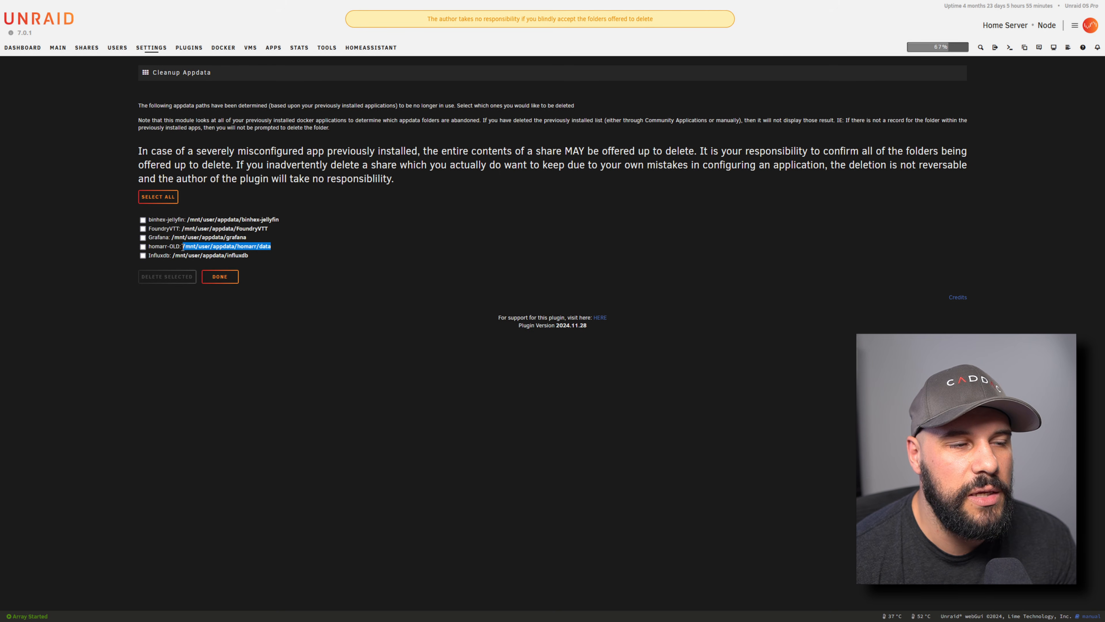
{"action": "left_click", "coordinate": [195, 242]}
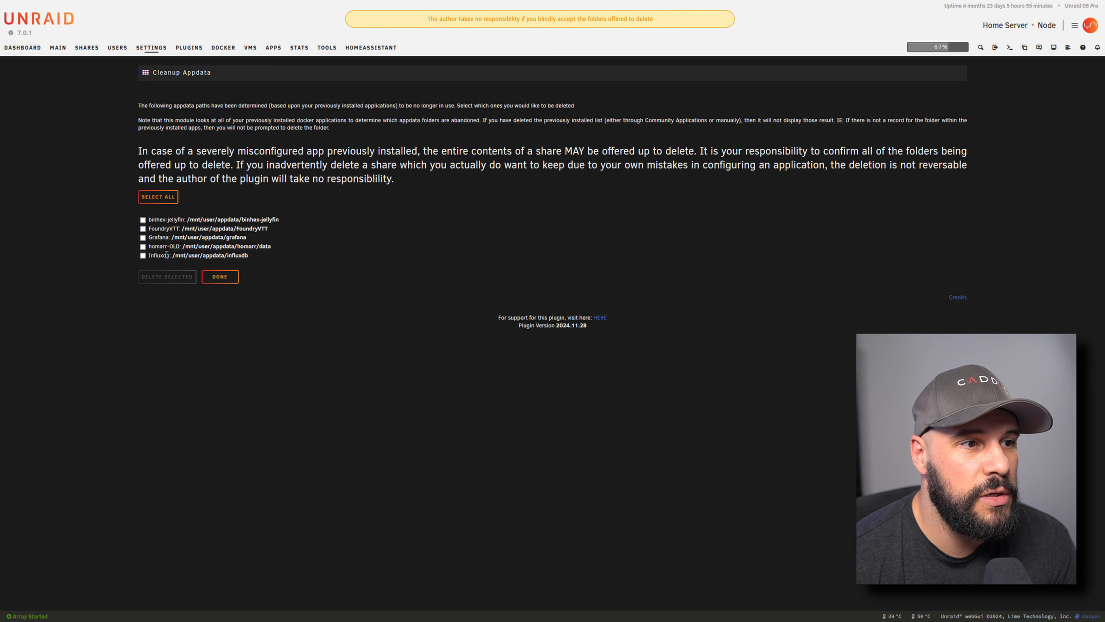
{"action": "left_click_drag", "start_coordinate": [182, 246], "coordinate": [268, 244]}
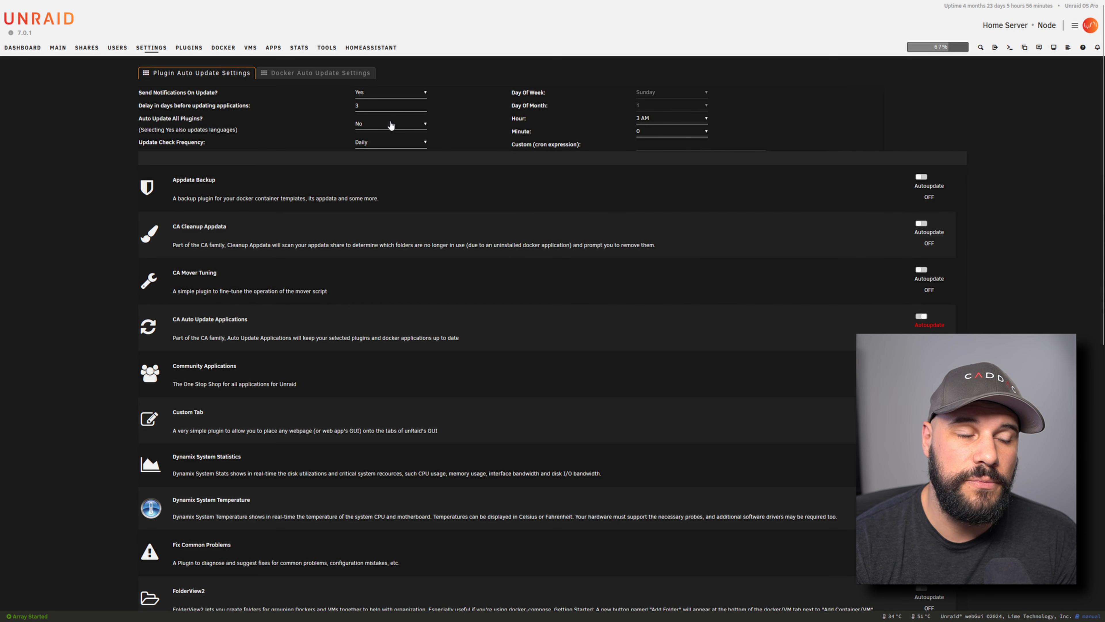
Review the plugin auto-update settings, including the update delay and each plugin's autoupdate switch, and open the Docker auto-update settings
{"action": "left_click_drag", "start_coordinate": [376, 106], "coordinate": [346, 110]}
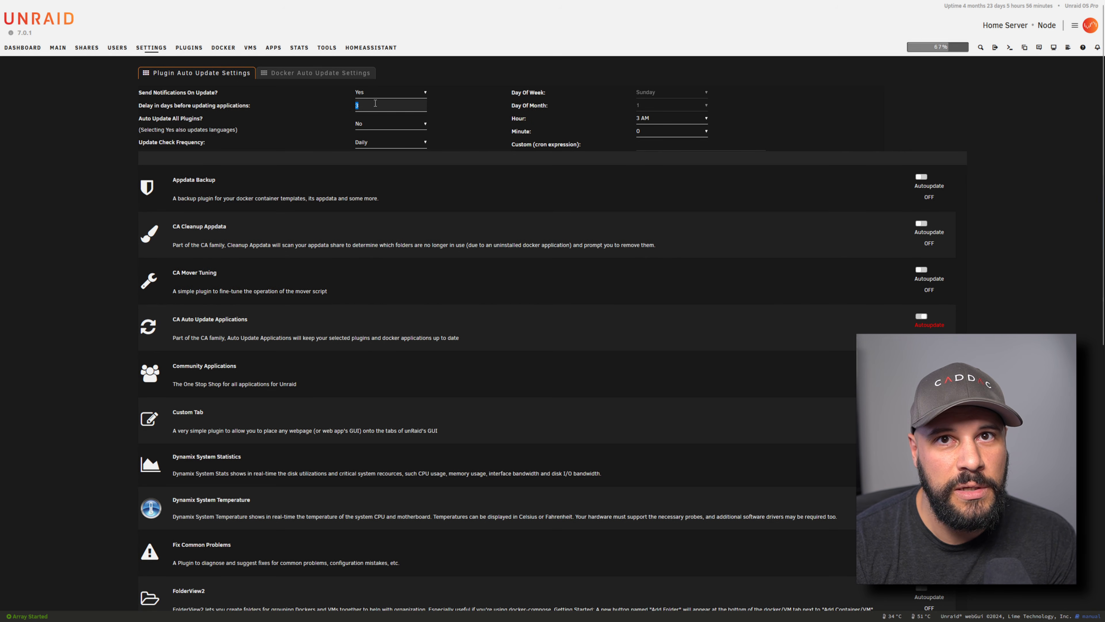
{"action": "scroll", "coordinate": [746, 201], "scroll_direction": "down", "scroll_amount": 1}
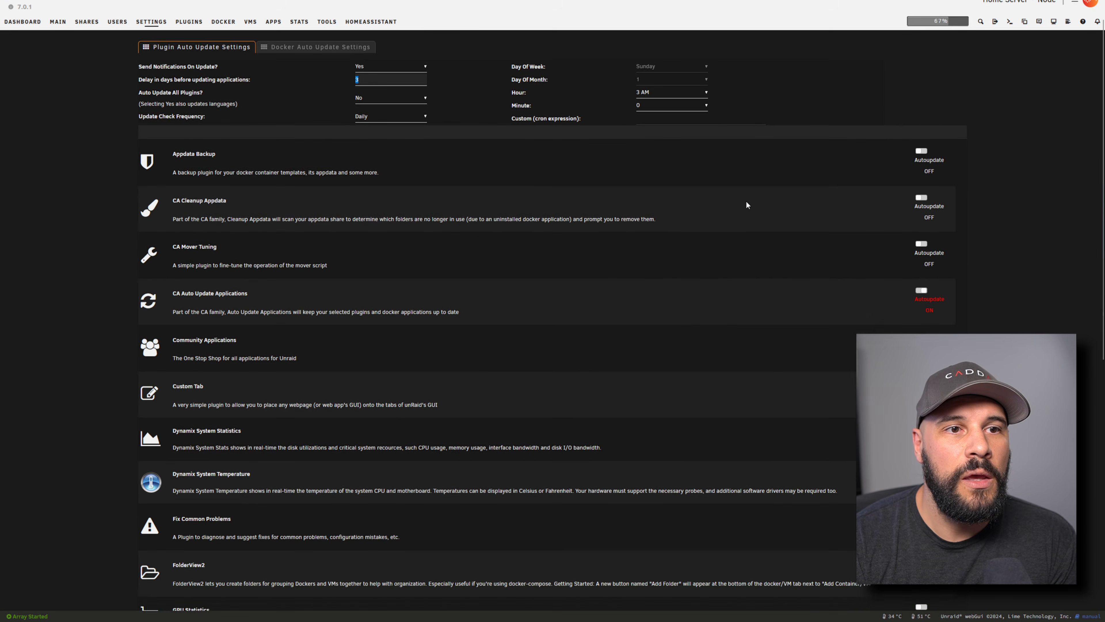
{"action": "scroll", "coordinate": [621, 237], "scroll_direction": "up", "scroll_amount": 1}
{"action": "scroll", "coordinate": [652, 124], "scroll_direction": "down", "scroll_amount": 2}
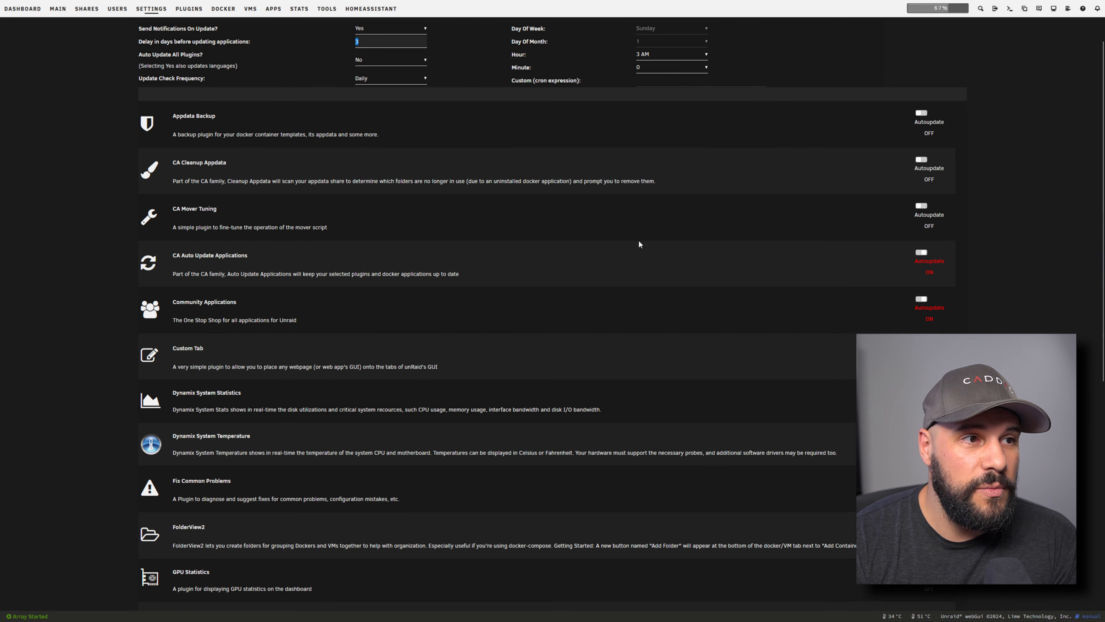
{"action": "scroll", "coordinate": [962, 130], "scroll_direction": "down", "scroll_amount": 10}
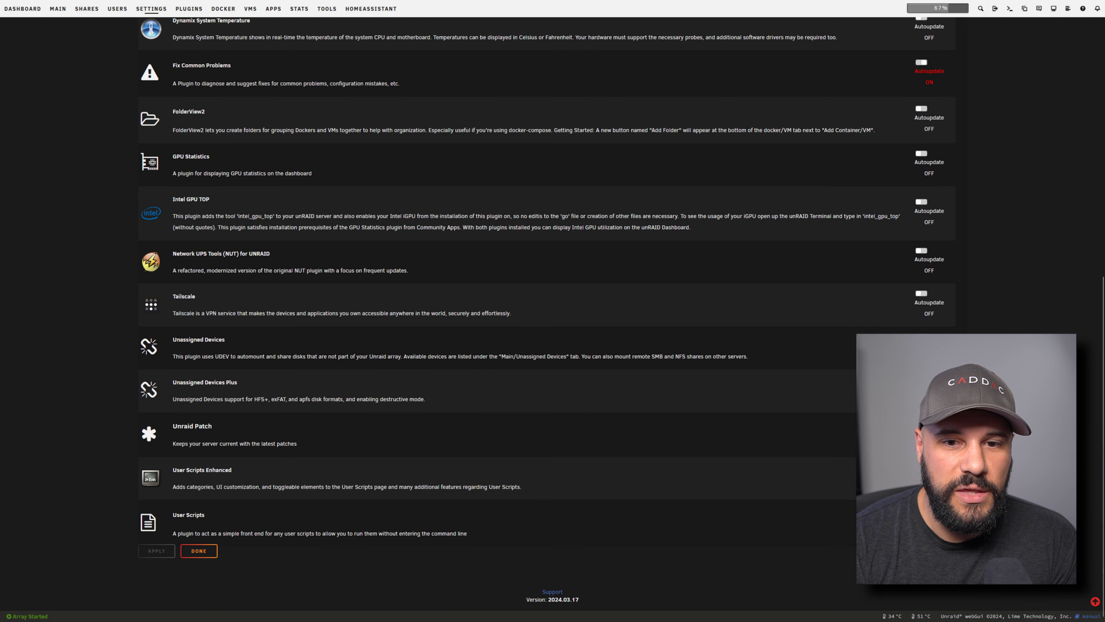
{"action": "scroll", "coordinate": [304, 77], "scroll_direction": "up", "scroll_amount": 11}
{"action": "scroll", "coordinate": [303, 77], "scroll_direction": "up", "scroll_amount": 1}
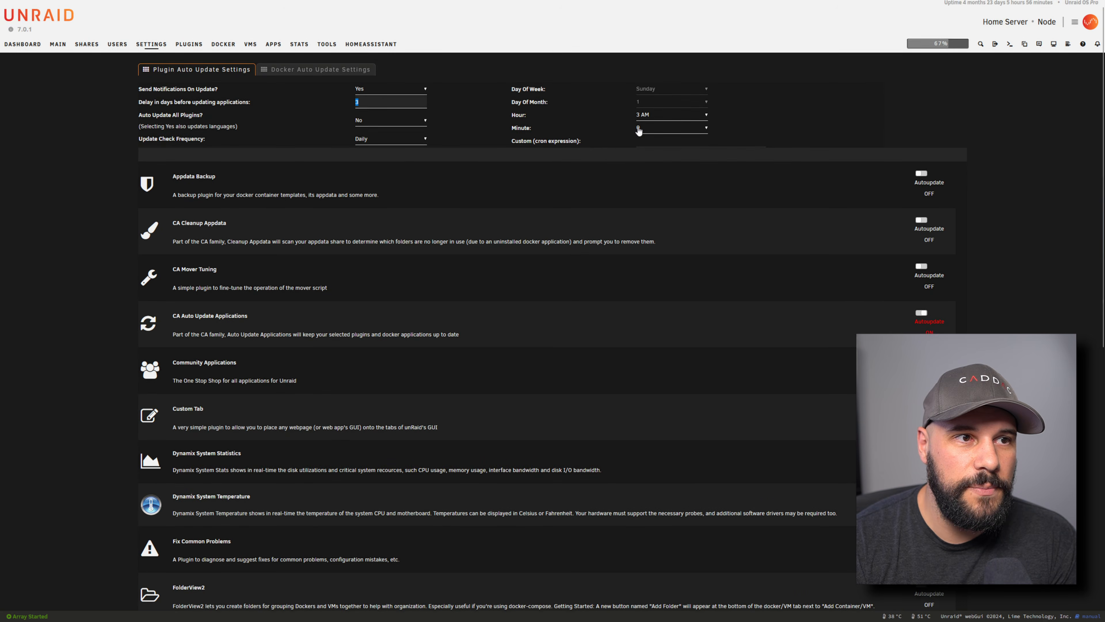
{"action": "left_click", "coordinate": [304, 77]}
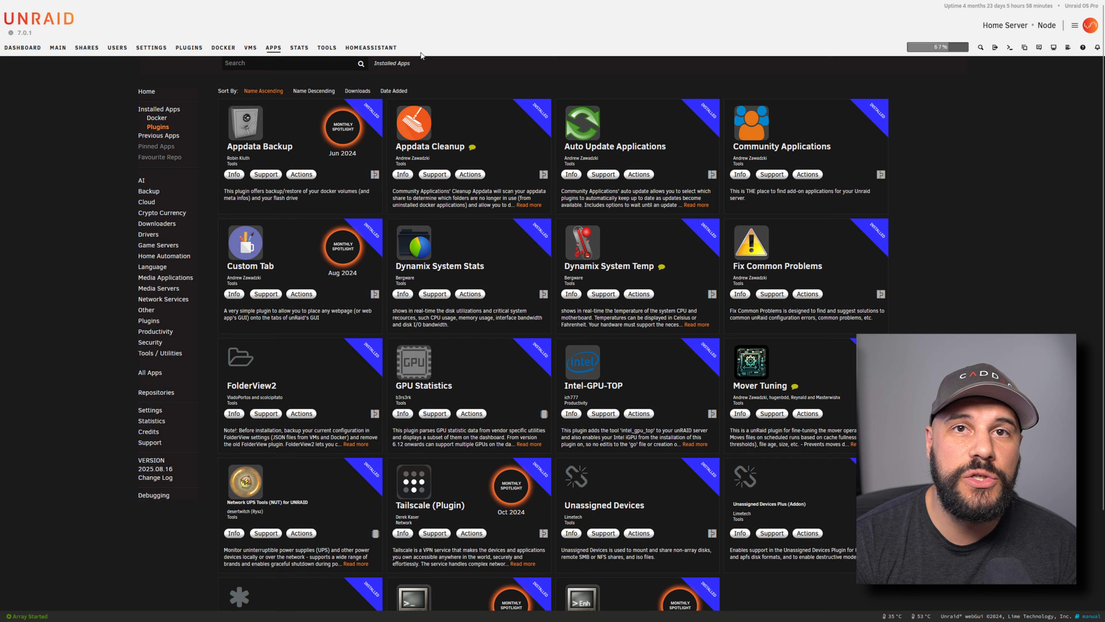
Open Home Assistant through its custom link in the server's navigation and return to the Apps page
{"action": "left_click", "coordinate": [371, 49]}
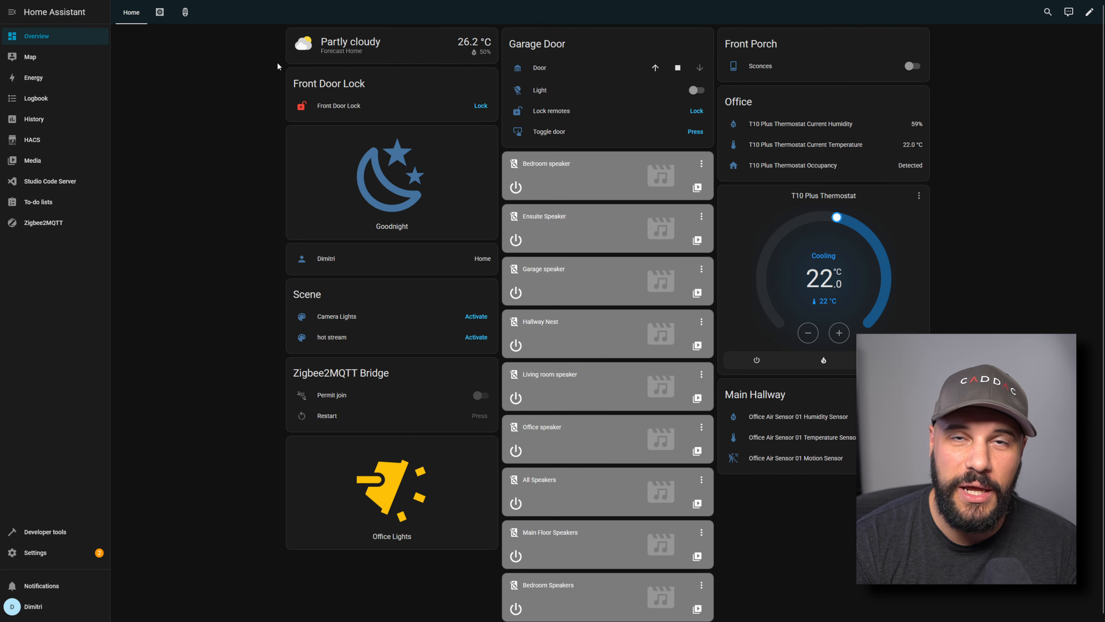
{"action": "left_click", "coordinate": [77, 5]}
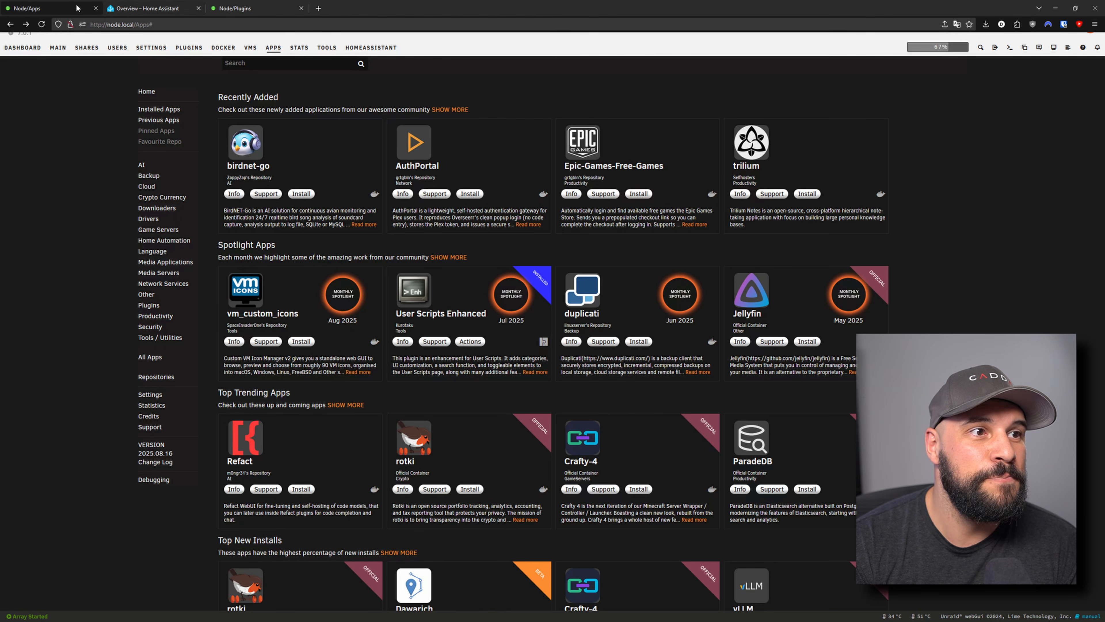
Open the Custom Tab plugin's settings and examine the page type options offered for the HomeAssistant entry
{"action": "left_click", "coordinate": [245, 6]}
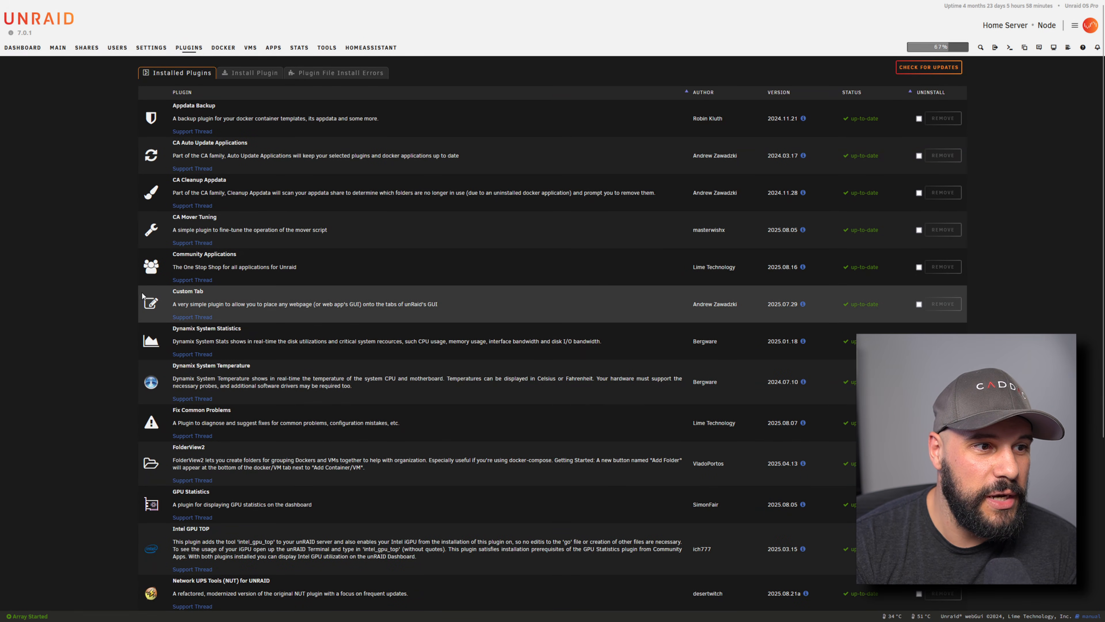
{"action": "left_click", "coordinate": [152, 301]}
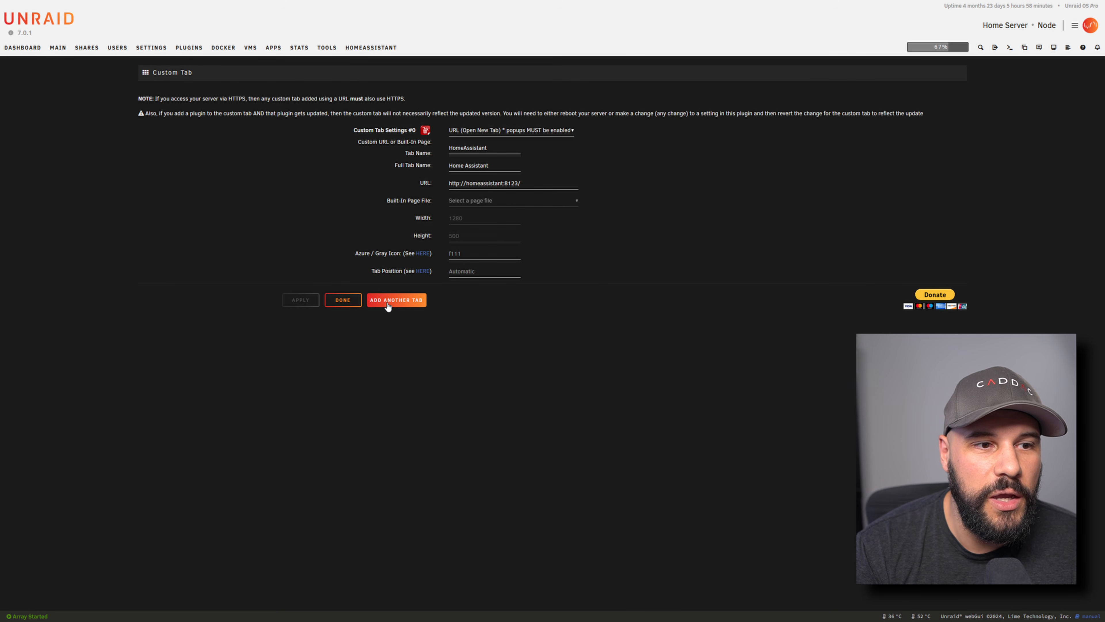
{"action": "left_click", "coordinate": [487, 137]}
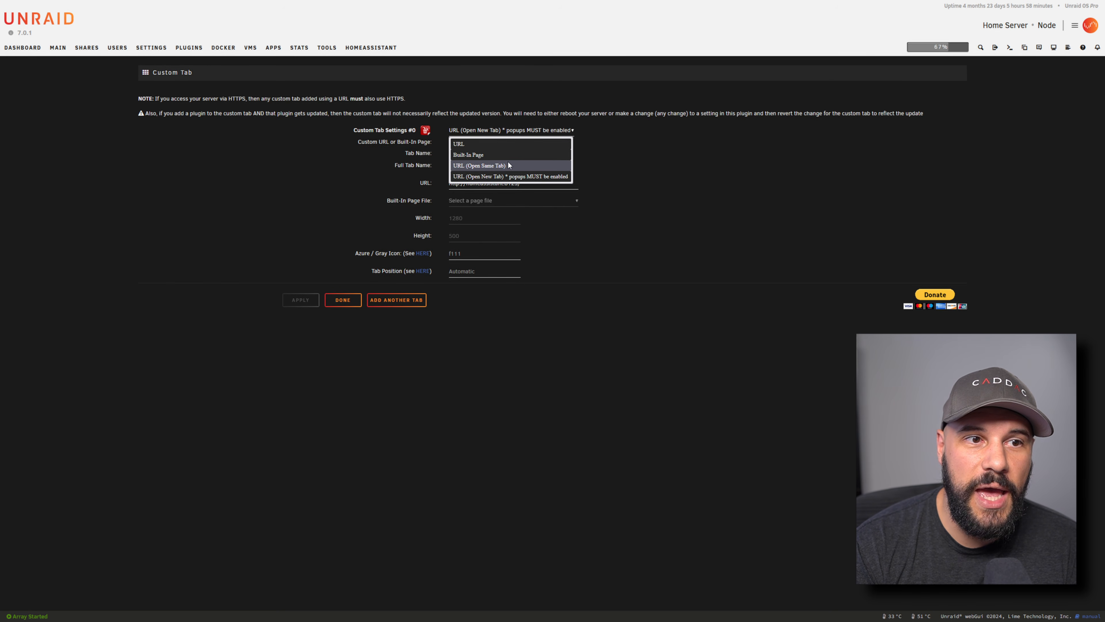
{"action": "left_click", "coordinate": [669, 152]}
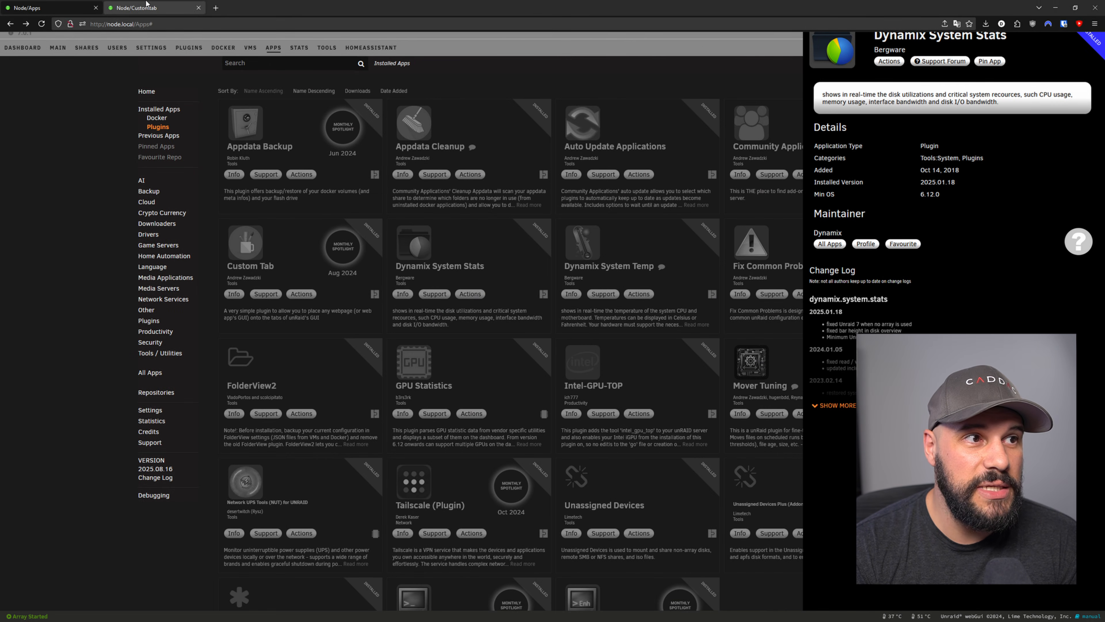
Return from the Dynamix System Stats app details to the server interface and open the dashboard
{"action": "left_click", "coordinate": [146, 6]}
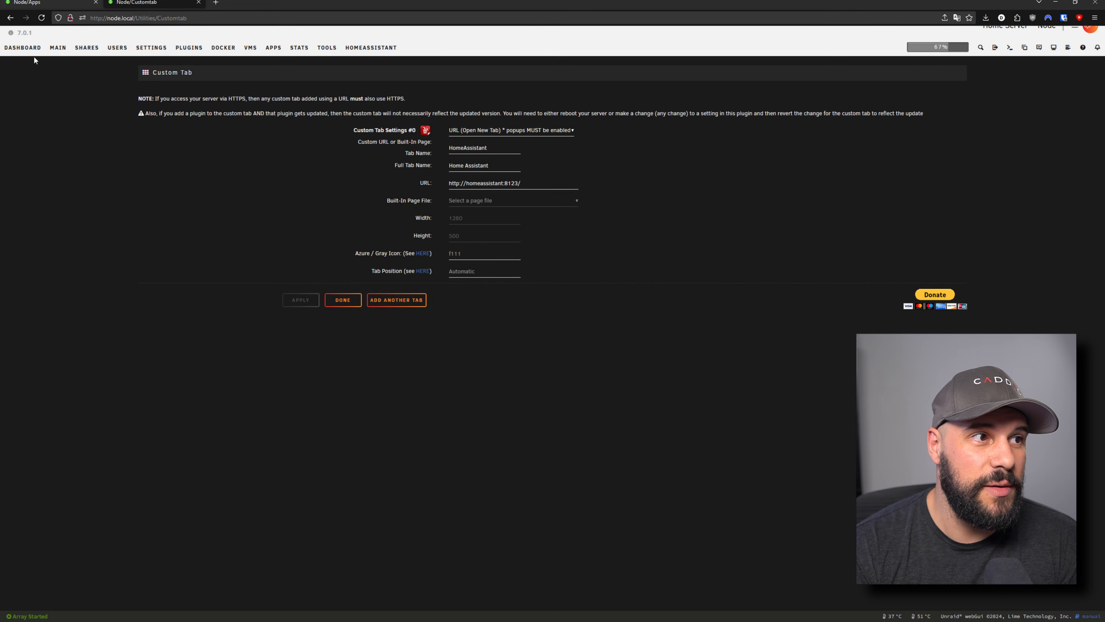
{"action": "left_click", "coordinate": [20, 49]}
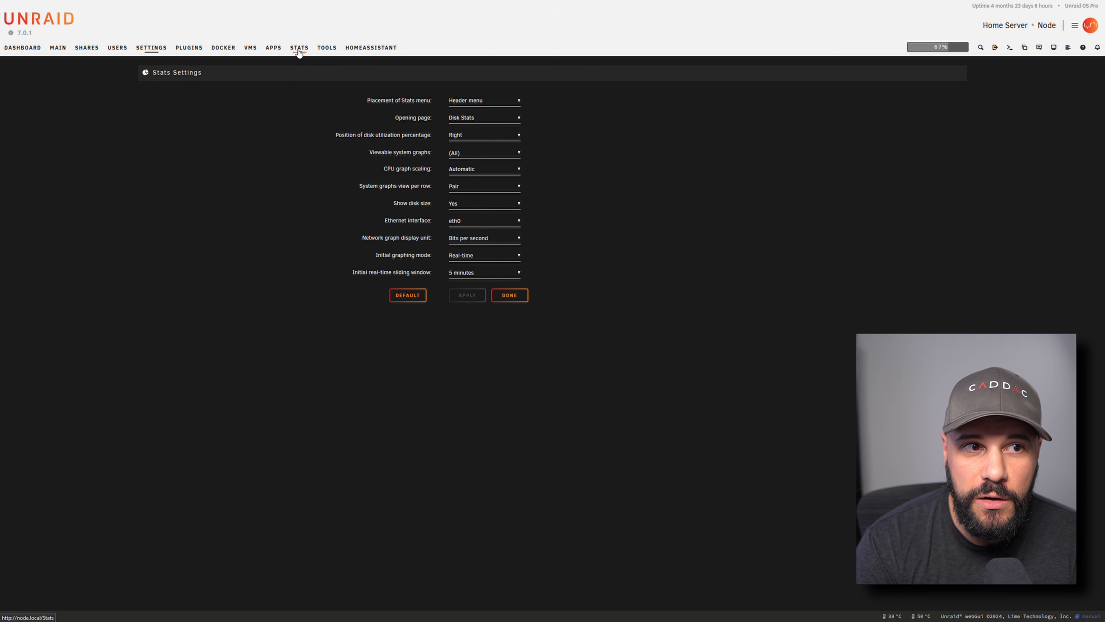
Set the opening page in the Stats settings to System Stats and apply the change
{"action": "left_click", "coordinate": [468, 118]}
{"action": "left_click", "coordinate": [477, 143]}
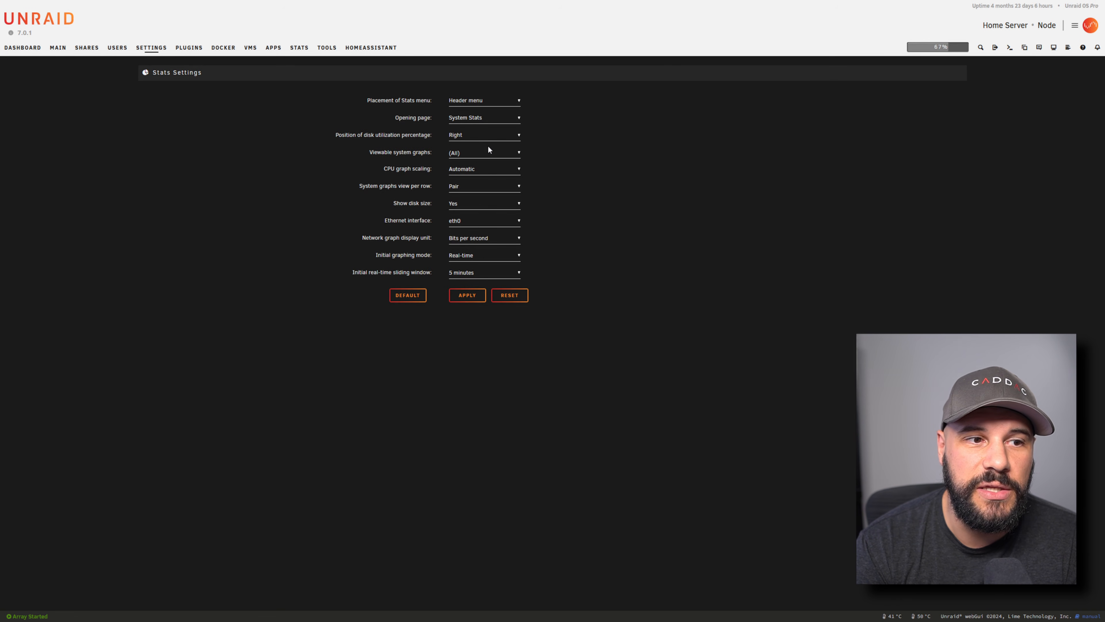
{"action": "left_click", "coordinate": [465, 295]}
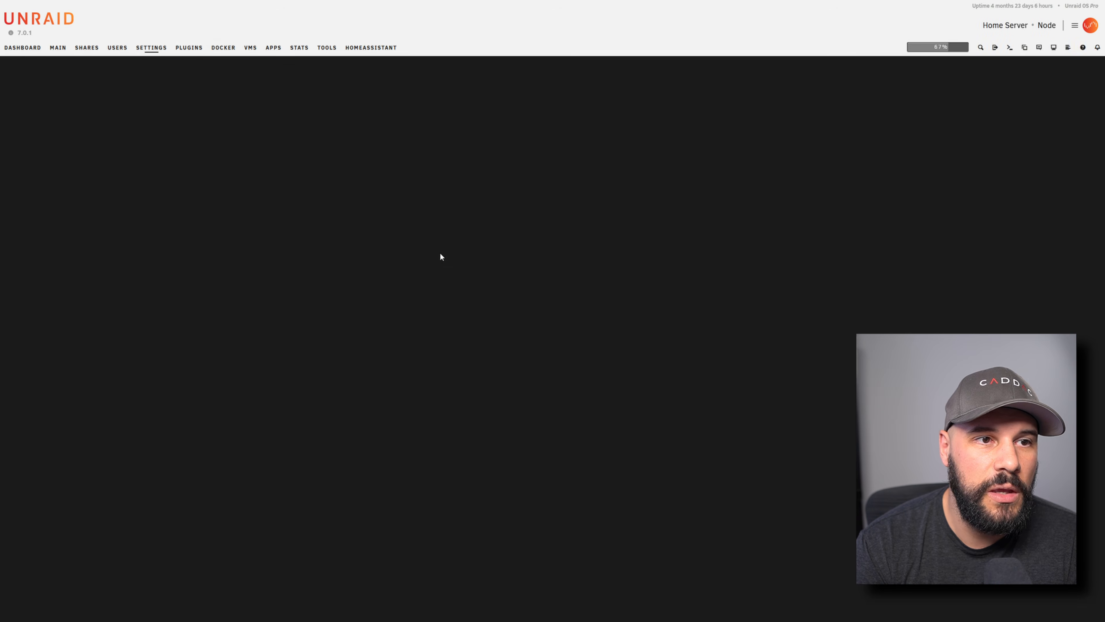
View the system stats graphs with the real-time window set to 2 hours, and switch to the disk stats
{"action": "left_click", "coordinate": [298, 49]}
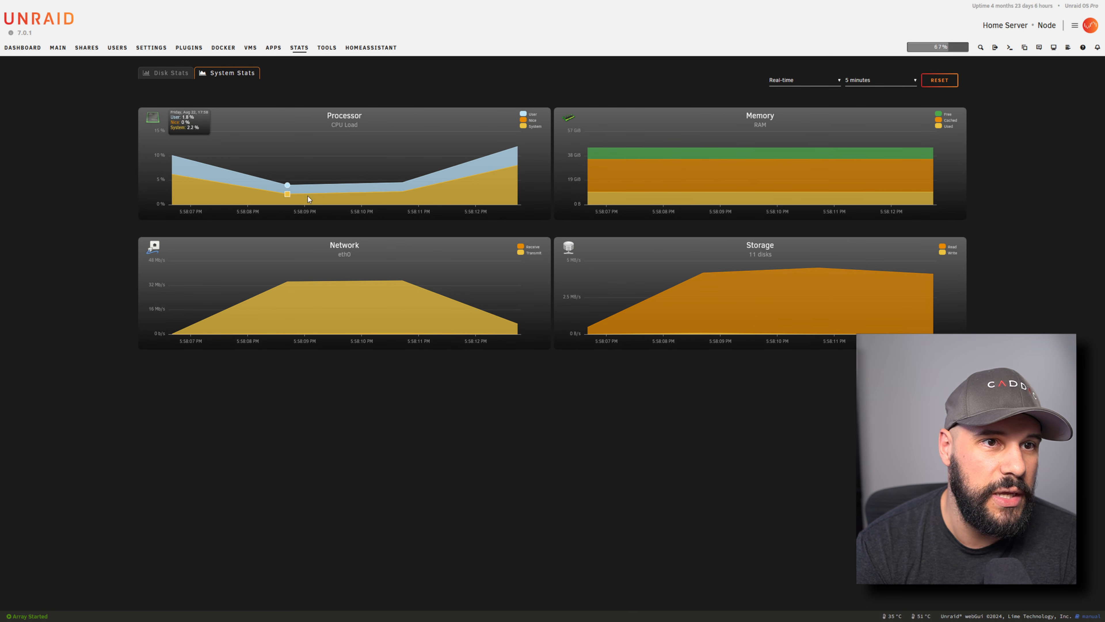
{"action": "left_click", "coordinate": [899, 81]}
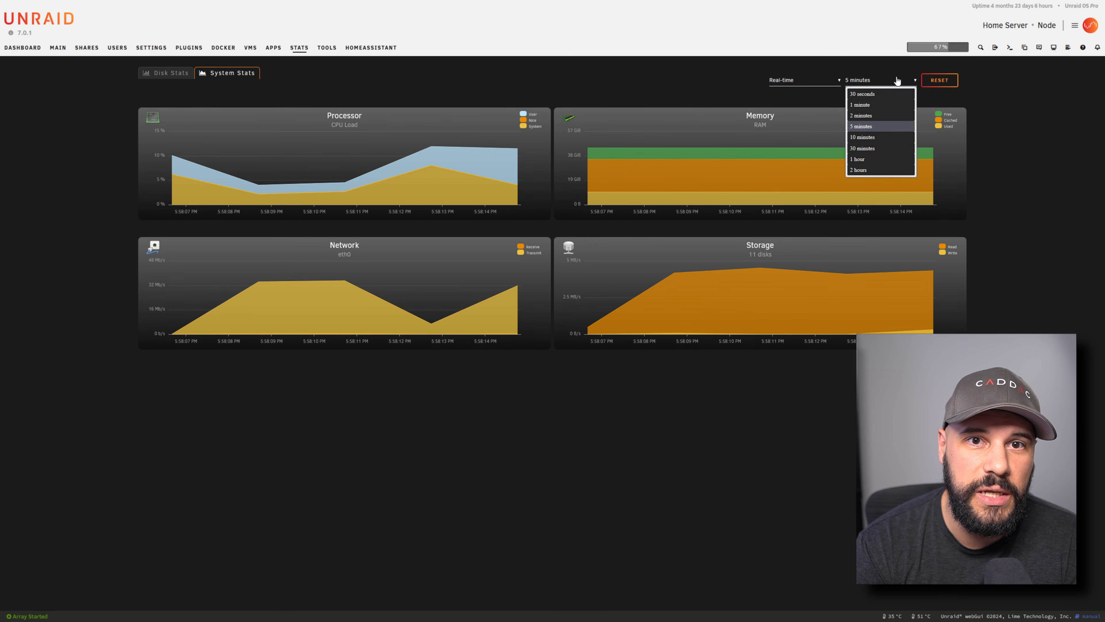
{"action": "left_click", "coordinate": [866, 170]}
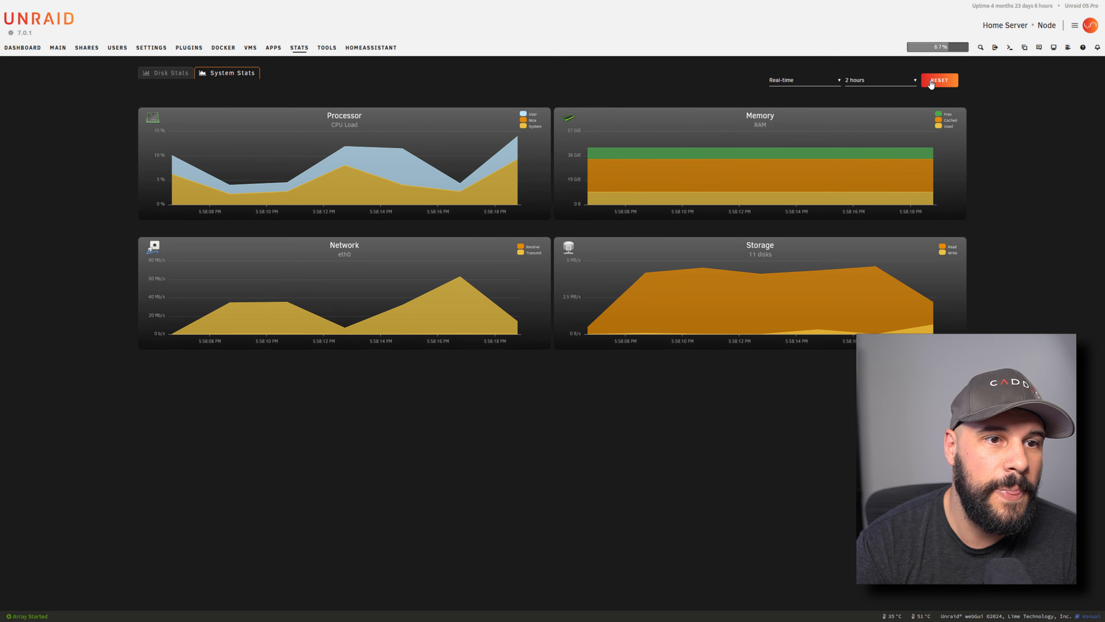
{"action": "left_click", "coordinate": [892, 82]}
{"action": "left_click", "coordinate": [537, 92]}
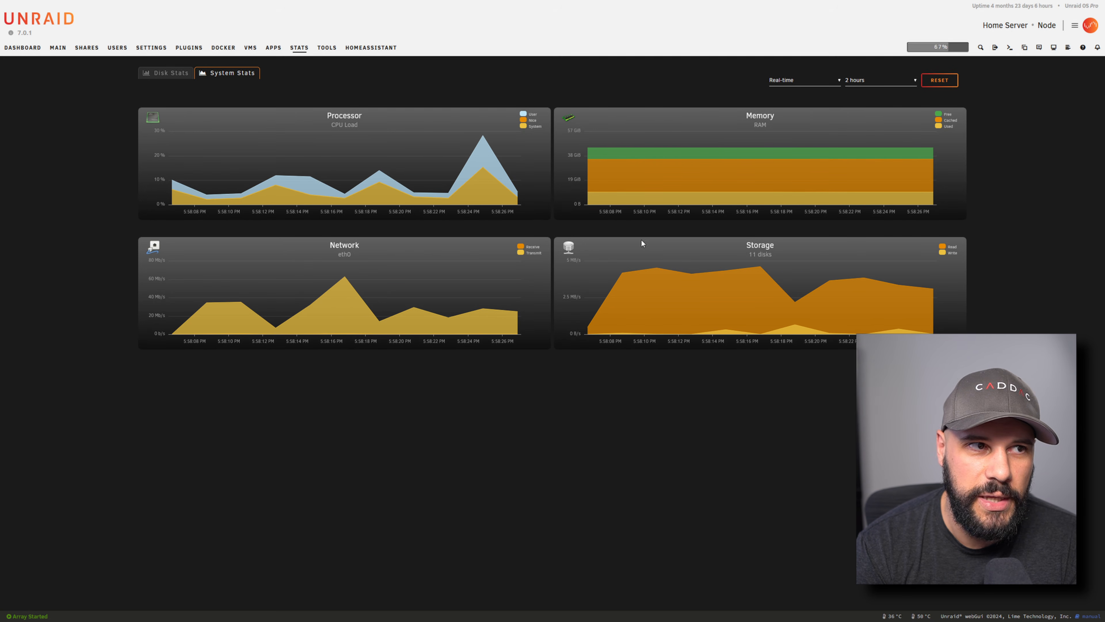
{"action": "left_click", "coordinate": [154, 77]}
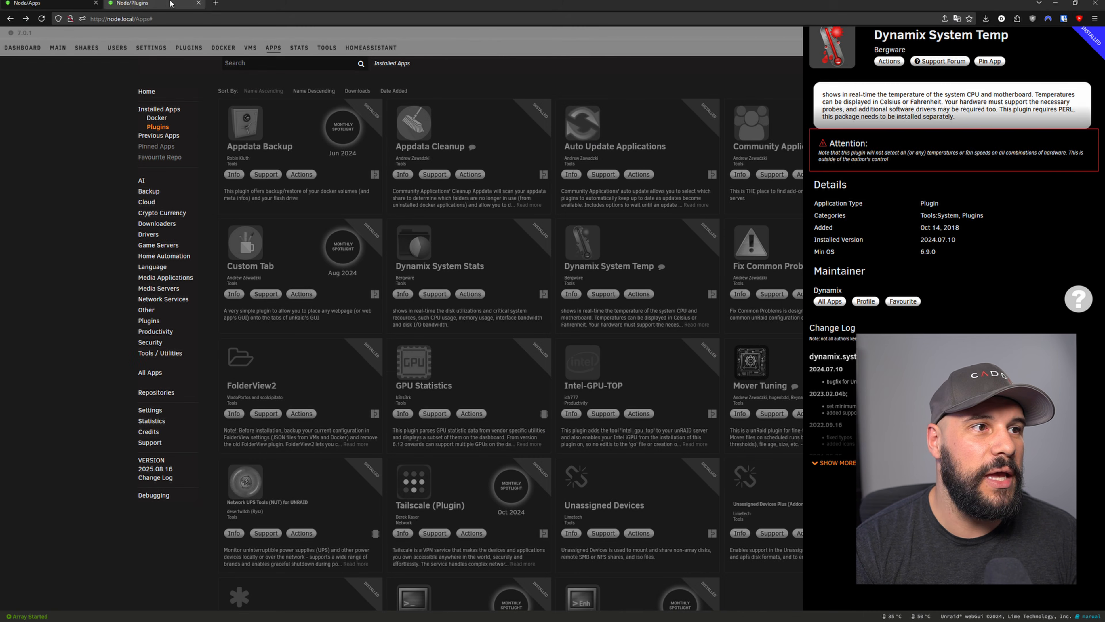
Open the Dynamix System Temperature plugin's sensor settings, and highlight the motherboard temperature on the dashboard
{"action": "left_click", "coordinate": [170, 5]}
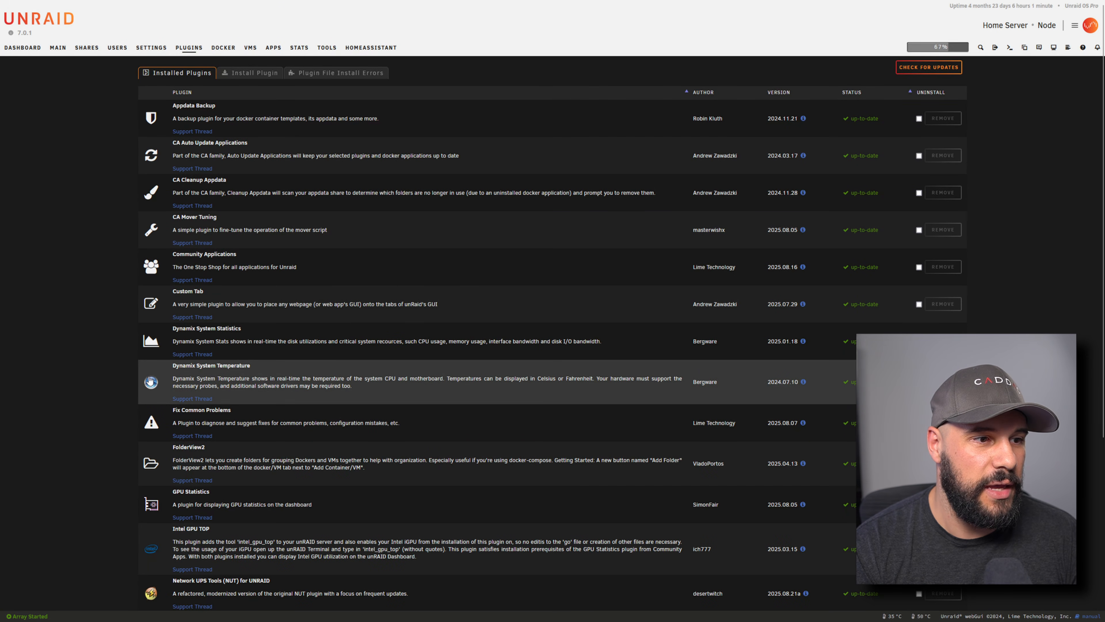
{"action": "left_click", "coordinate": [149, 380]}
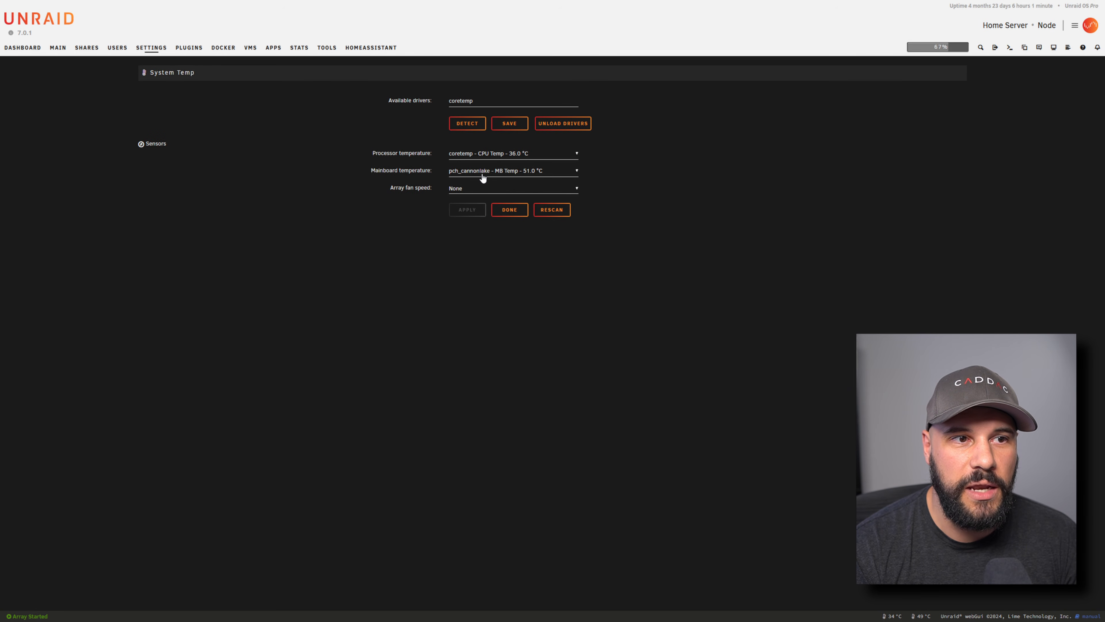
{"action": "left_click", "coordinate": [33, 54]}
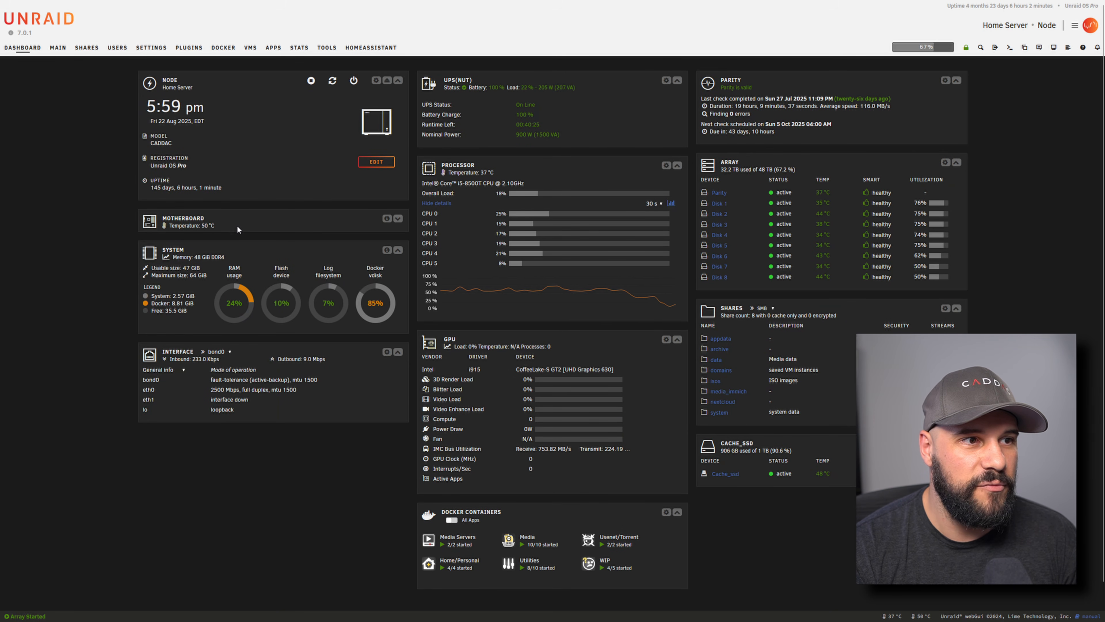
{"action": "triple_click", "coordinate": [207, 224]}
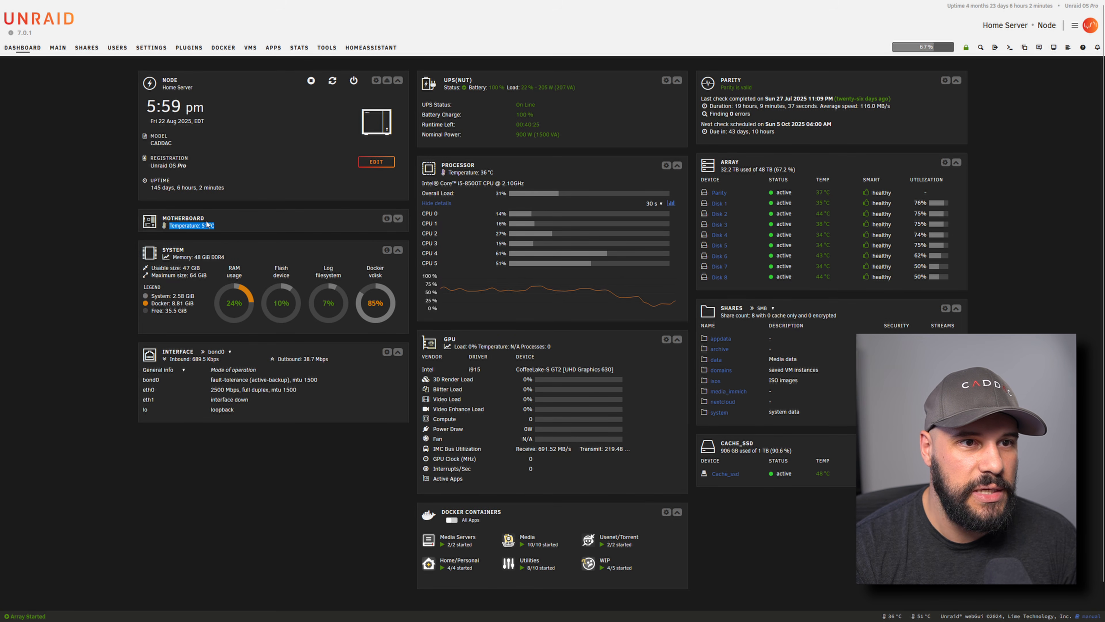
Highlight the processor temperature reading on the dashboard
{"action": "left_click_drag", "start_coordinate": [494, 173], "coordinate": [444, 182]}
{"action": "left_click", "coordinate": [515, 165]}
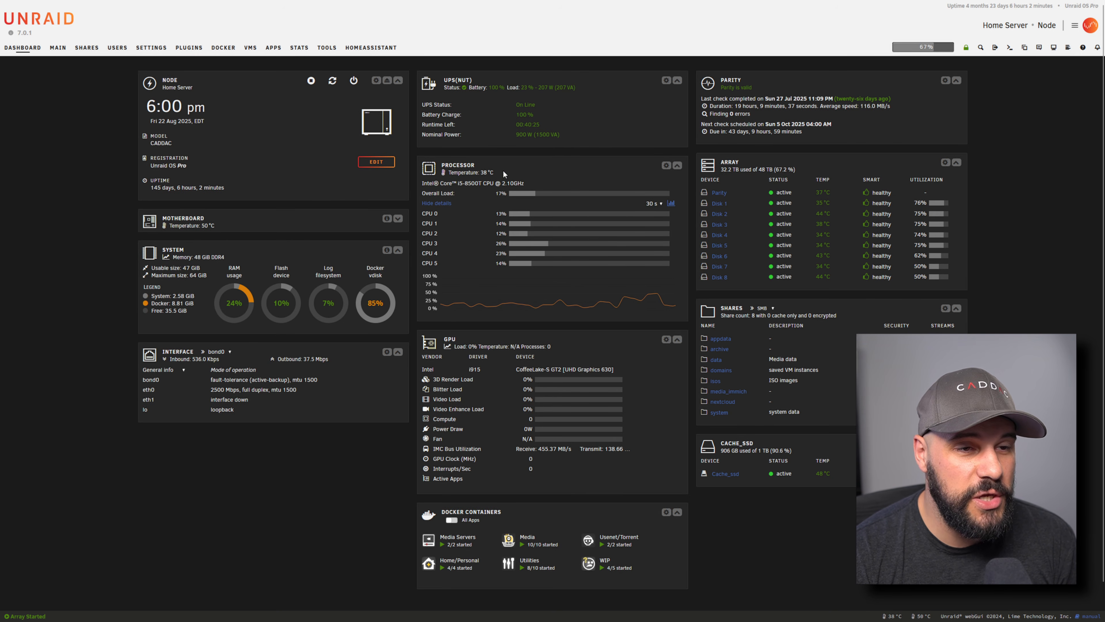
{"action": "left_click_drag", "start_coordinate": [503, 171], "coordinate": [470, 171]}
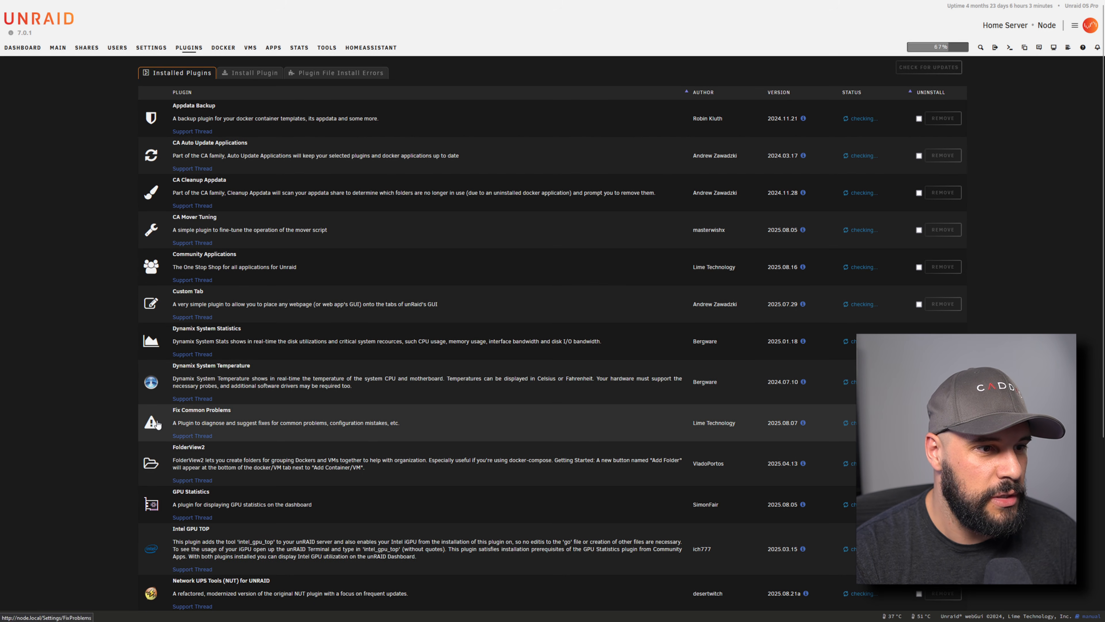
Open the Fix Common Problems plugin, and highlight its errors section and the suggested fix for the Docker image warning
{"action": "left_click", "coordinate": [155, 423]}
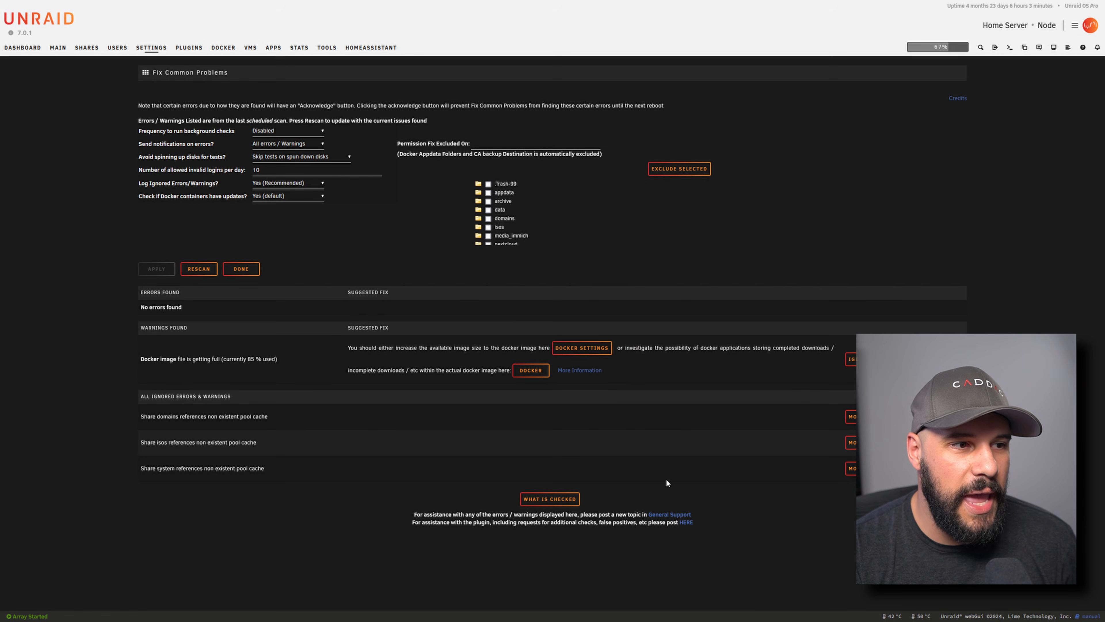
{"action": "left_click_drag", "start_coordinate": [141, 307], "coordinate": [397, 316]}
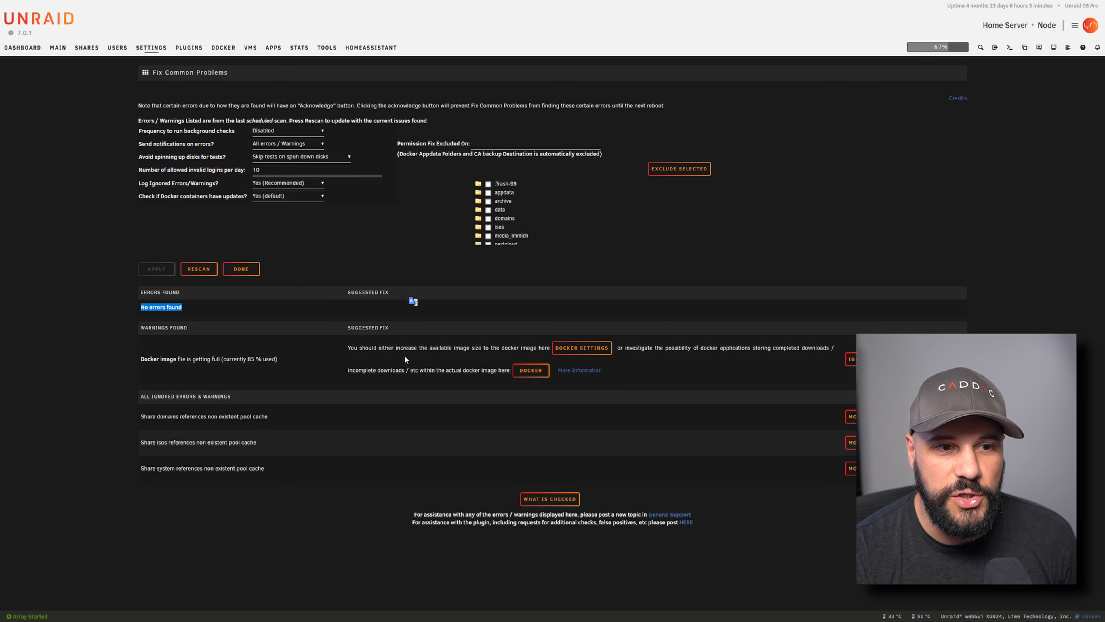
{"action": "left_click_drag", "start_coordinate": [387, 350], "coordinate": [487, 353]}
{"action": "left_click", "coordinate": [466, 347]}
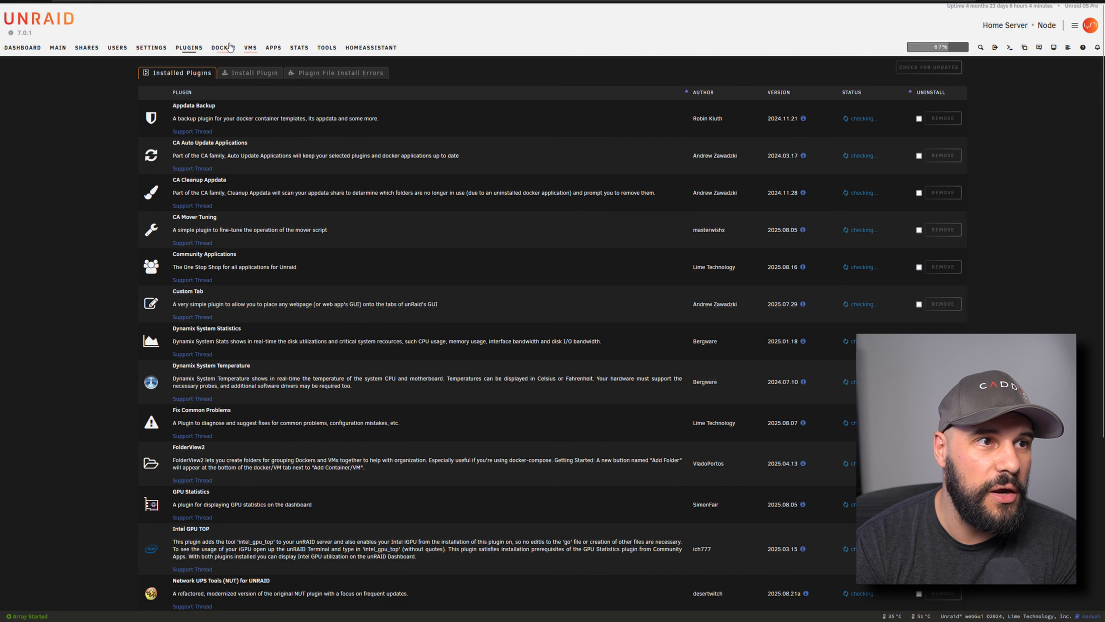
Show the Docker containers page, and expand and collapse the Media folder
{"action": "left_click", "coordinate": [230, 47]}
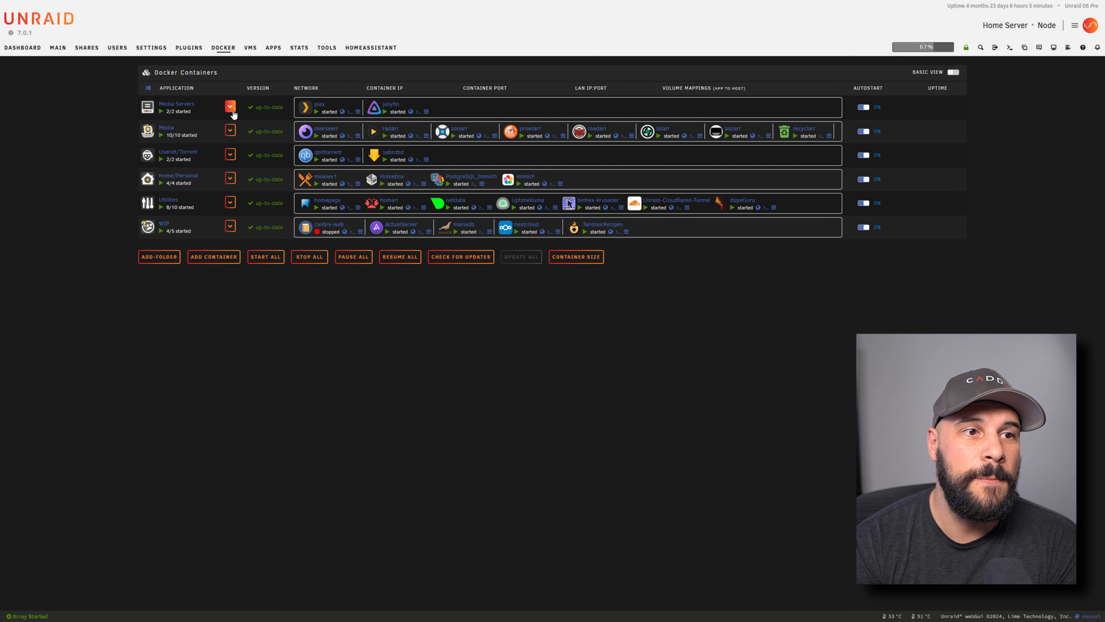
{"action": "left_click", "coordinate": [231, 130]}
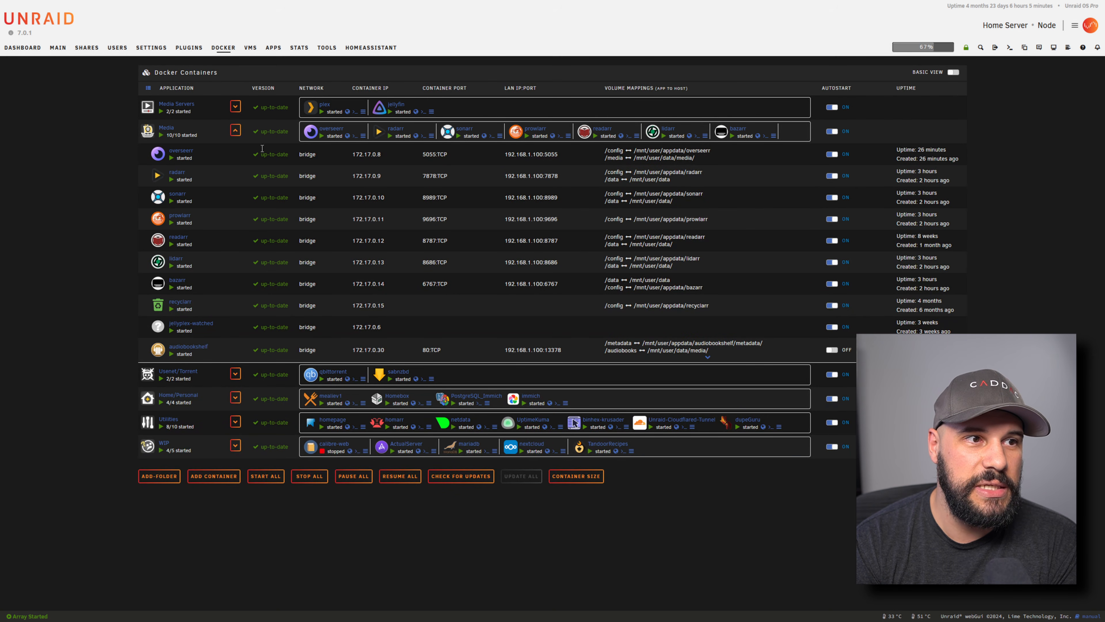
{"action": "left_click", "coordinate": [235, 131]}
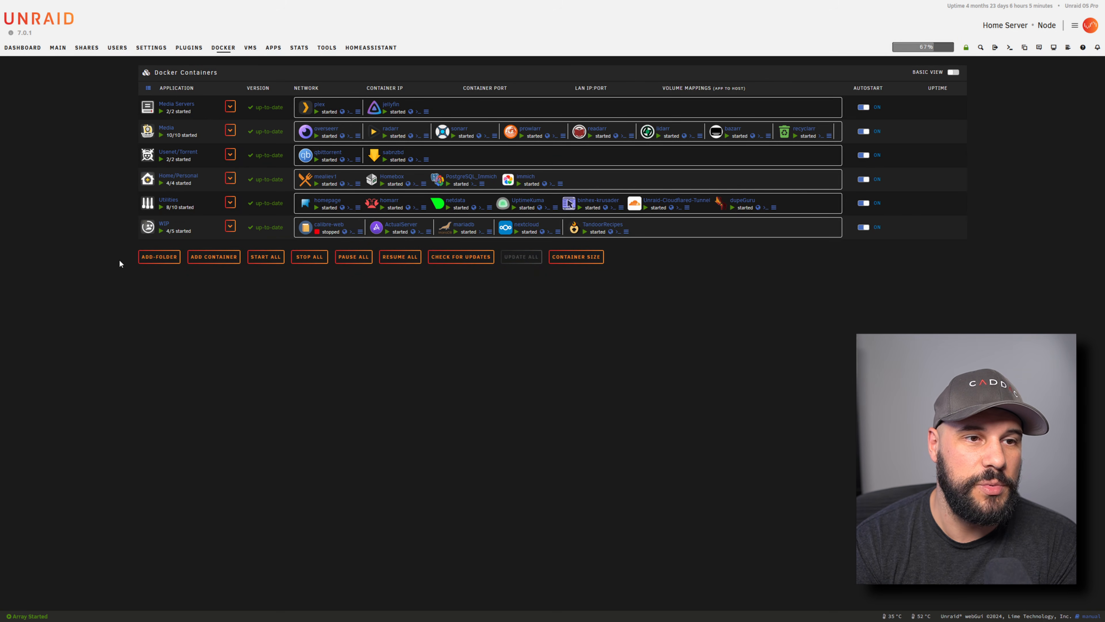
View the FolderView2 plugin settings, and open the Media folder's settings from the Docker containers page
{"action": "left_click", "coordinate": [22, 5]}
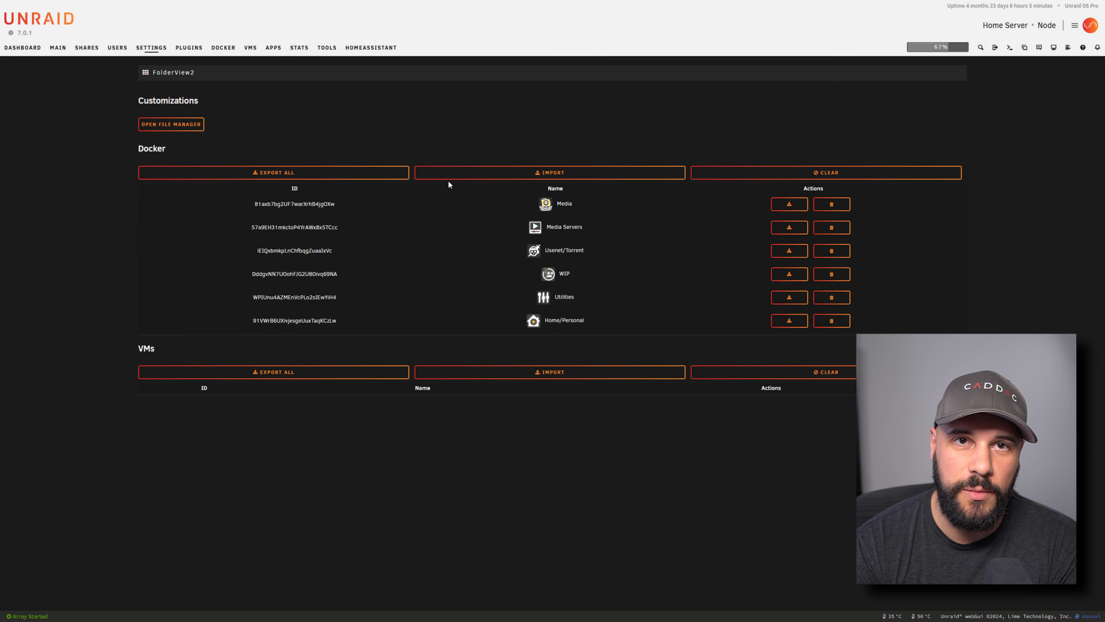
{"action": "left_click", "coordinate": [223, 48]}
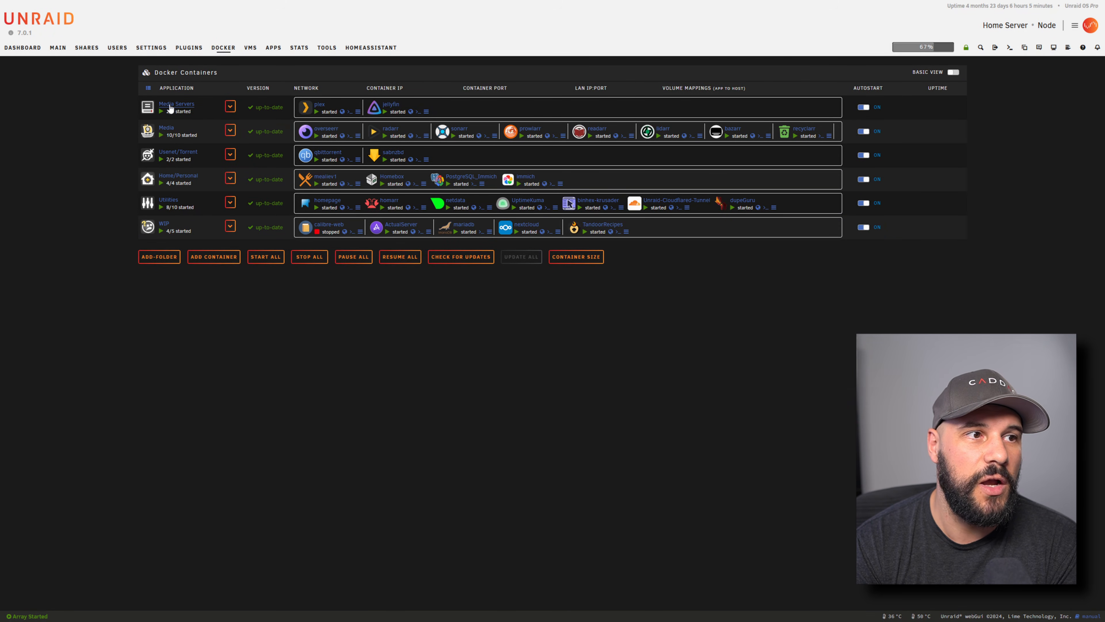
{"action": "left_click", "coordinate": [166, 127]}
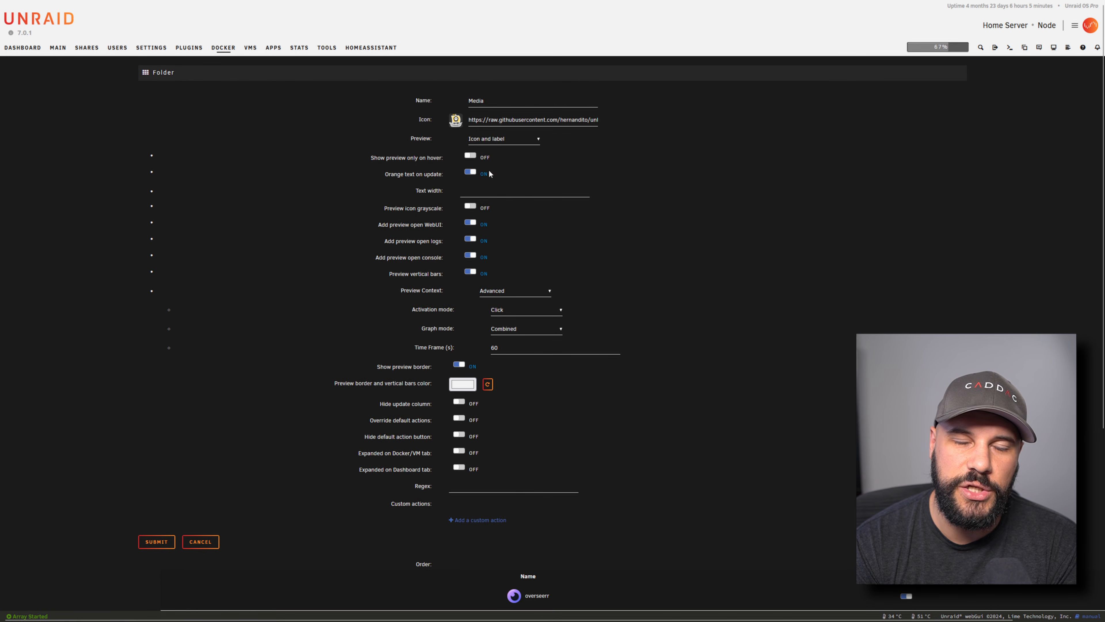
Examine the Media folder's preview options and its ordered list of included containers, and return to the Docker page
{"action": "scroll", "coordinate": [645, 213], "scroll_direction": "down", "scroll_amount": 3}
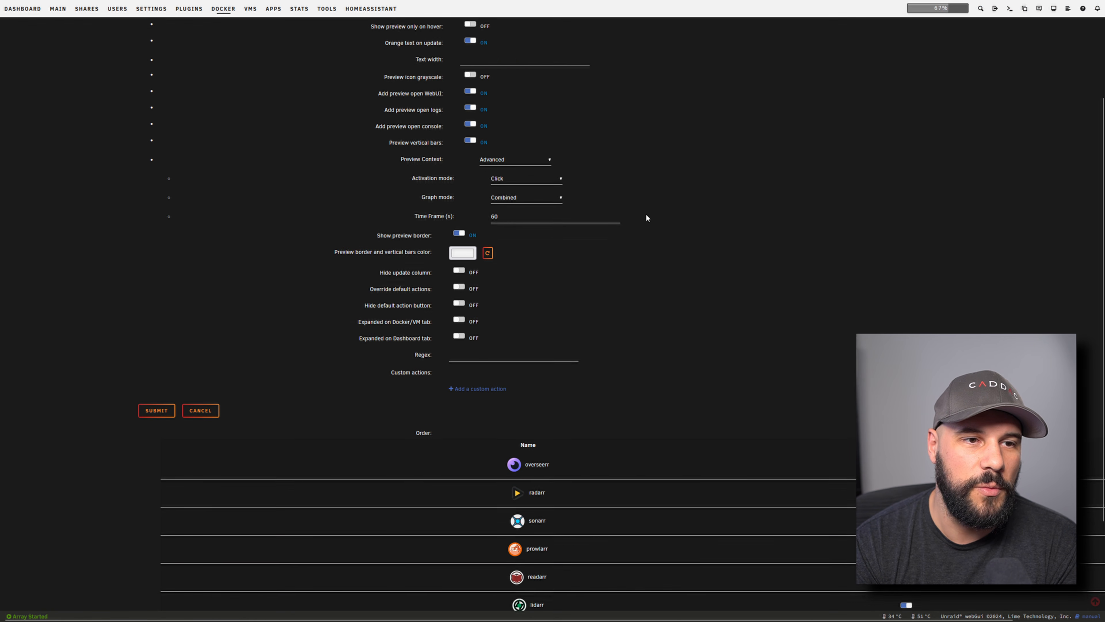
{"action": "scroll", "coordinate": [636, 192], "scroll_direction": "down", "scroll_amount": 3}
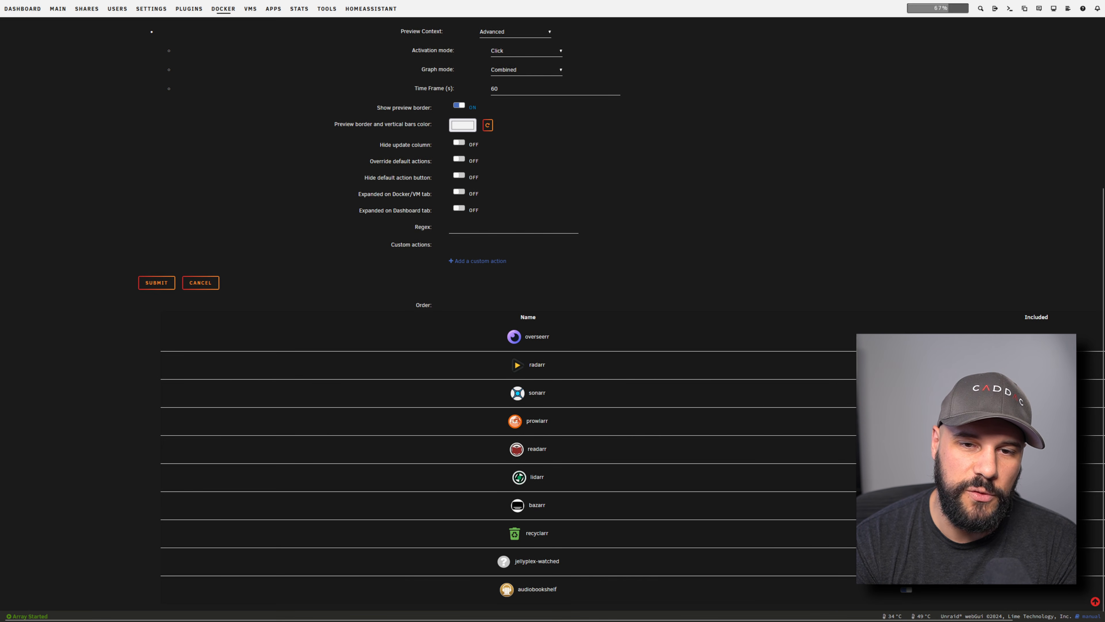
{"action": "scroll", "coordinate": [696, 479], "scroll_direction": "up", "scroll_amount": 4}
{"action": "scroll", "coordinate": [657, 444], "scroll_direction": "down", "scroll_amount": 4}
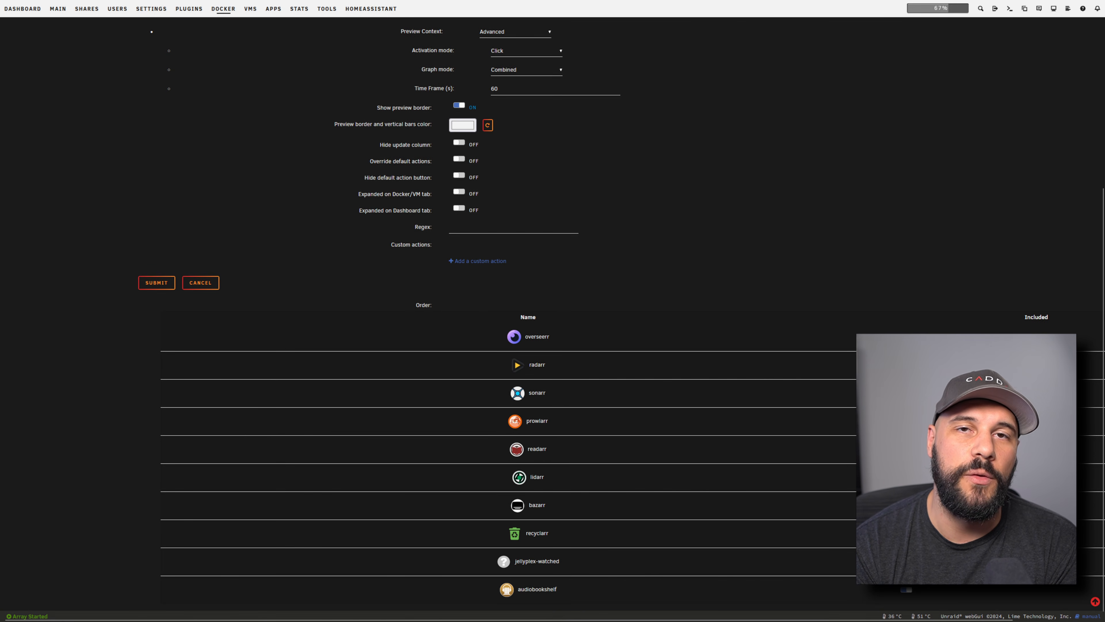
{"action": "scroll", "coordinate": [840, 450], "scroll_direction": "up", "scroll_amount": 5}
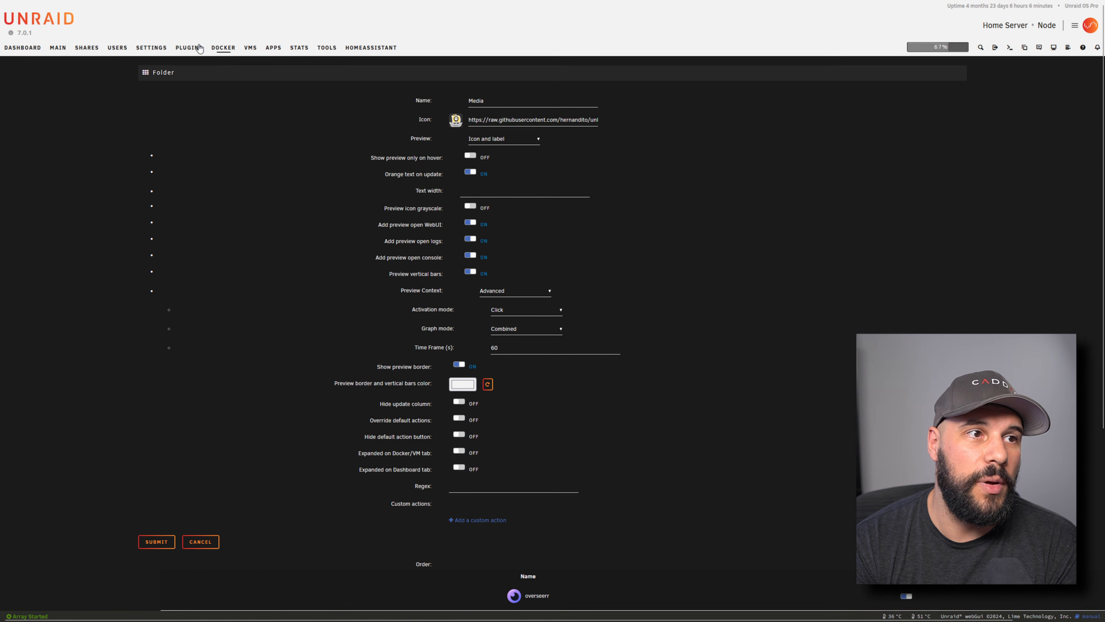
{"action": "left_click", "coordinate": [227, 48]}
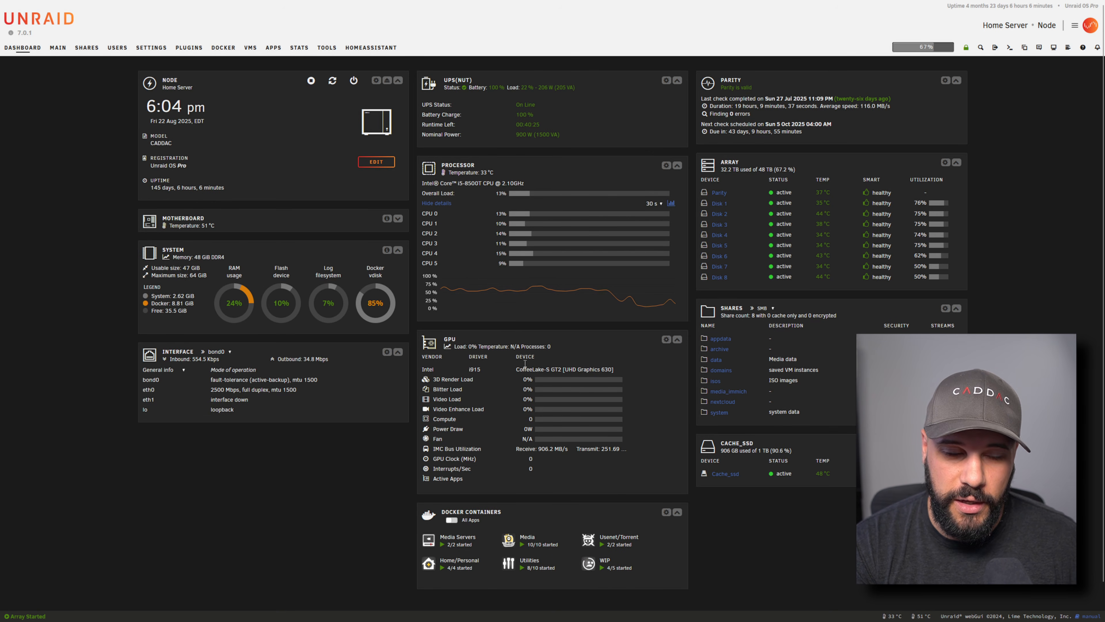
View the installed plugins in the Apps browser tab and return to the dashboard browser tab
{"action": "left_click", "coordinate": [24, 3]}
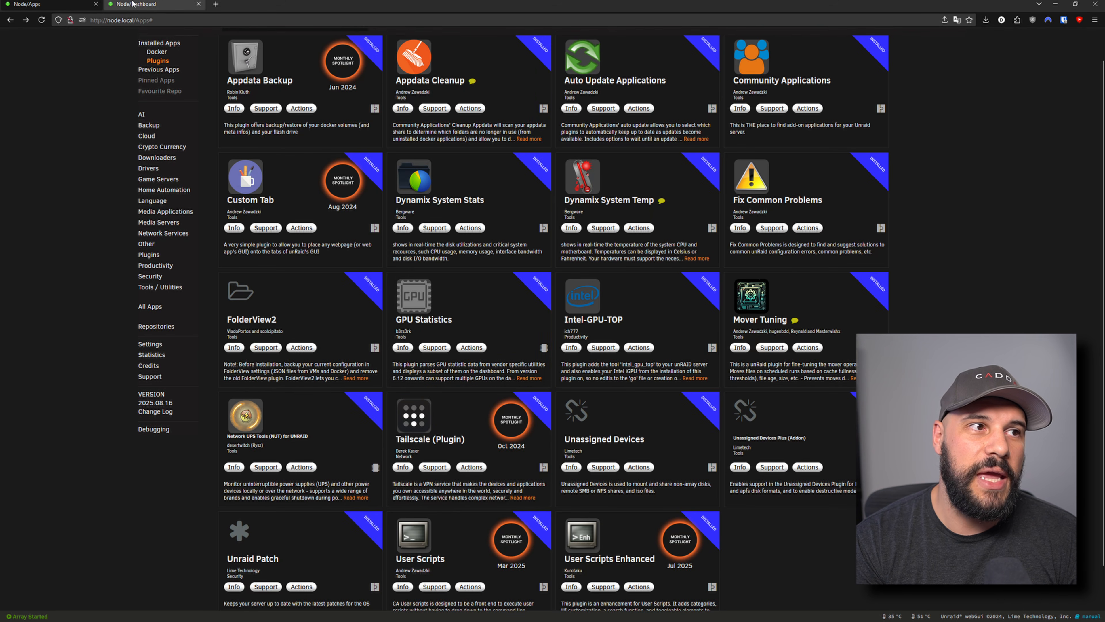
{"action": "left_click", "coordinate": [129, 4]}
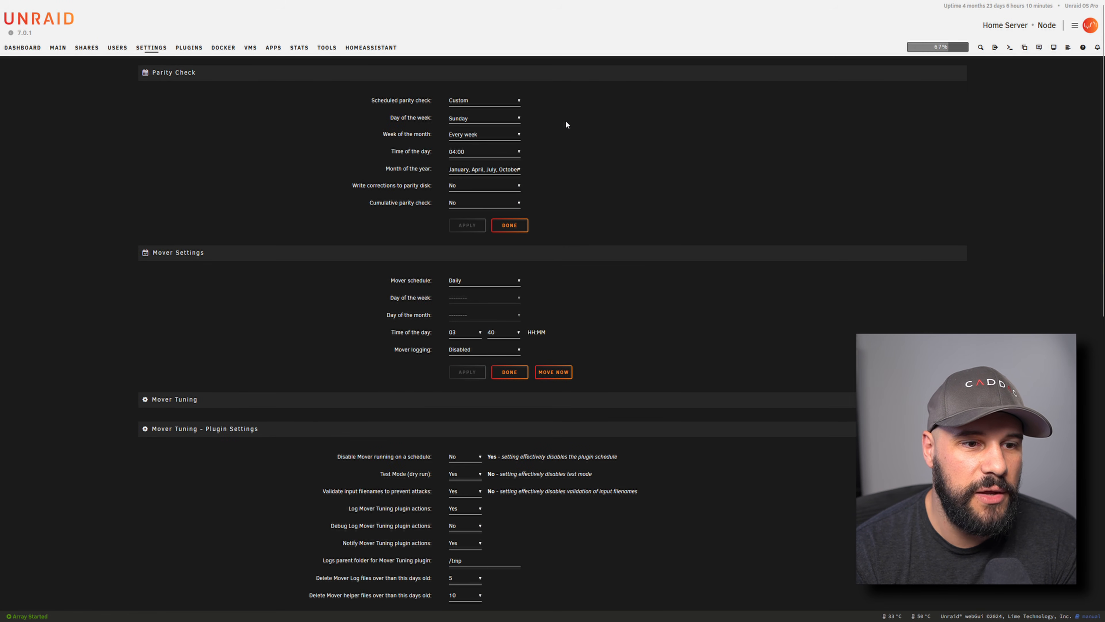
Examine the mover schedule and the Mover Tuning plugin settings, filters and options on the scheduler page
{"action": "scroll", "coordinate": [566, 125], "scroll_direction": "down", "scroll_amount": 10}
{"action": "scroll", "coordinate": [612, 306], "scroll_direction": "up", "scroll_amount": 9}
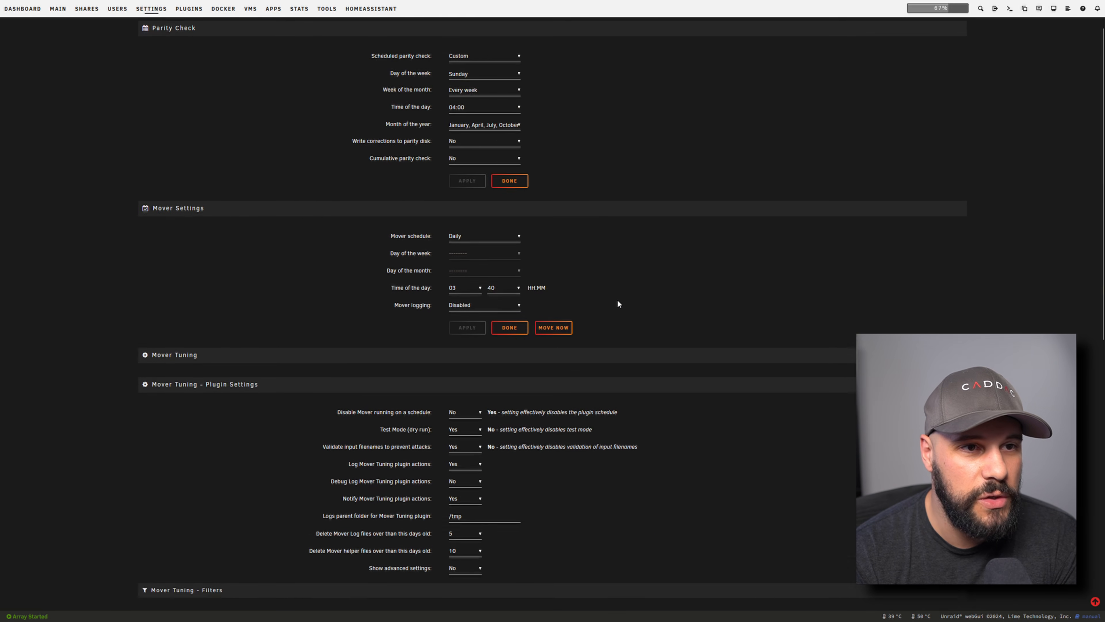
{"action": "scroll", "coordinate": [625, 292], "scroll_direction": "up", "scroll_amount": 1}
{"action": "scroll", "coordinate": [570, 264], "scroll_direction": "down", "scroll_amount": 2}
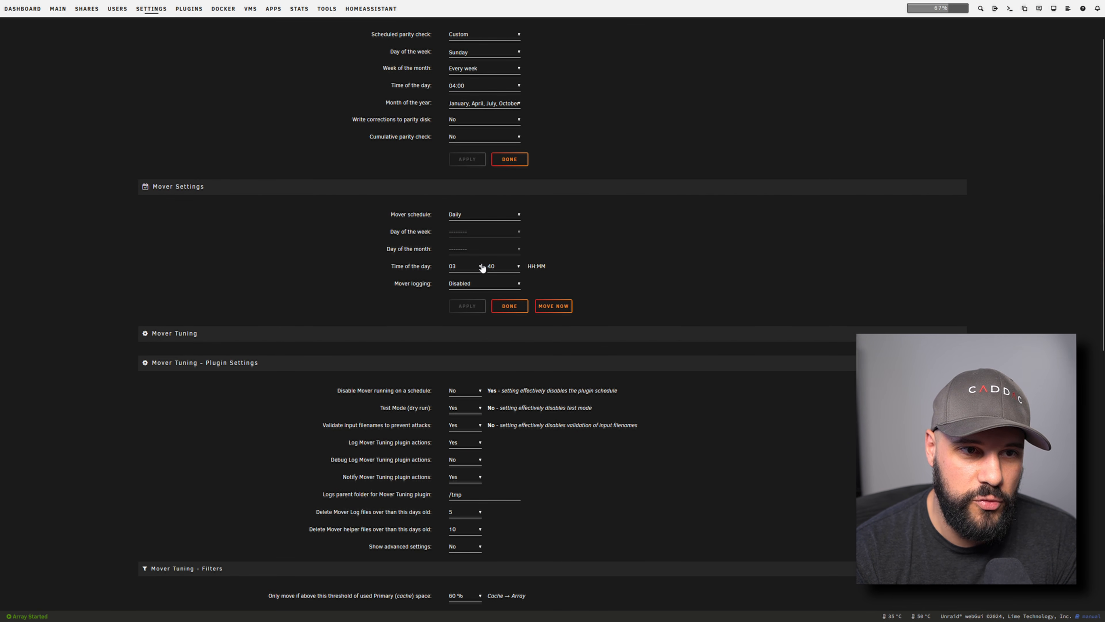
{"action": "scroll", "coordinate": [610, 260], "scroll_direction": "down", "scroll_amount": 3}
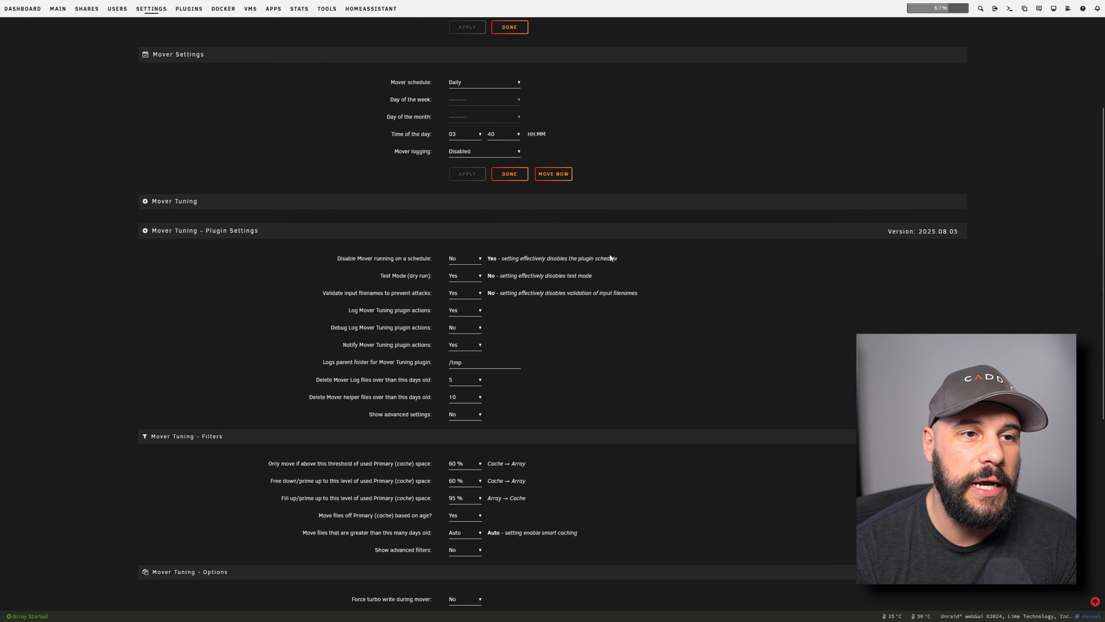
{"action": "scroll", "coordinate": [610, 259], "scroll_direction": "up", "scroll_amount": 2}
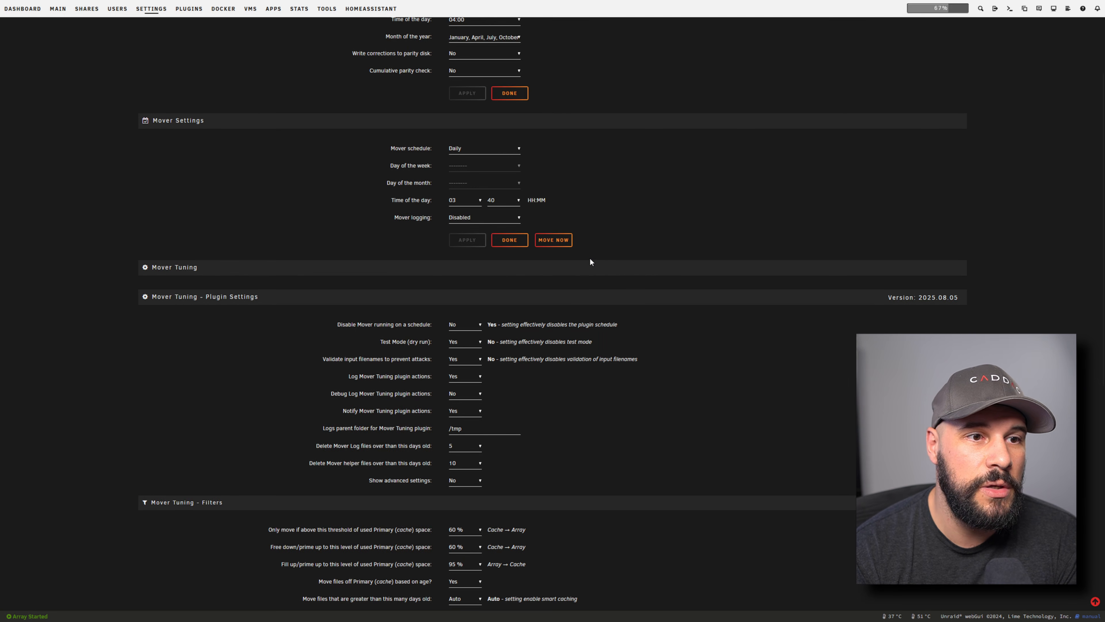
{"action": "scroll", "coordinate": [633, 258], "scroll_direction": "down", "scroll_amount": 3}
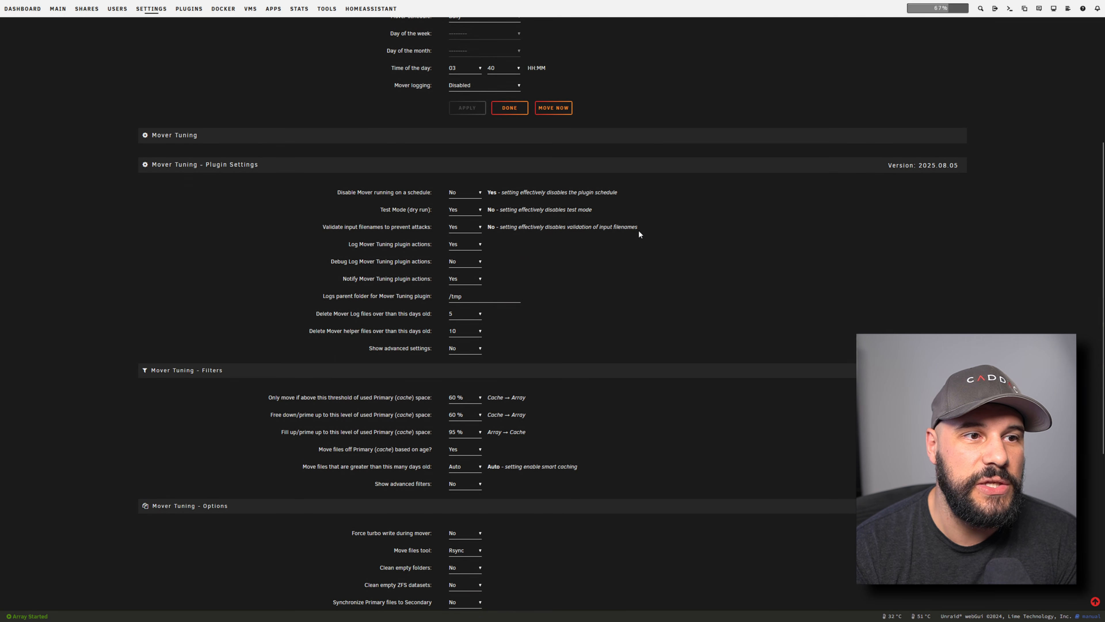
{"action": "scroll", "coordinate": [638, 230], "scroll_direction": "down", "scroll_amount": 2}
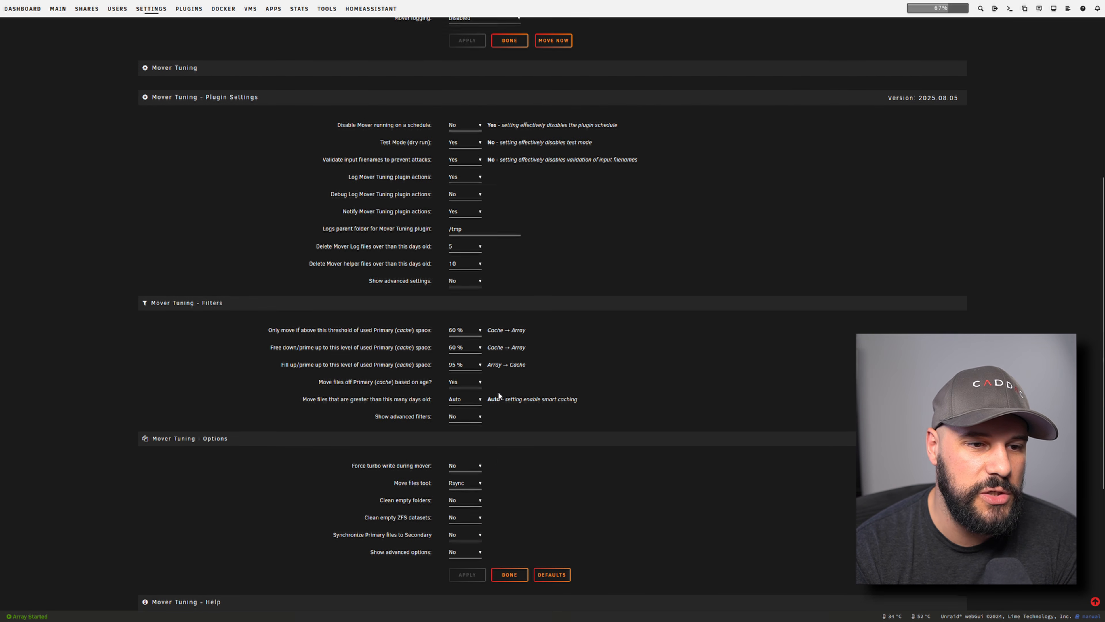
{"action": "scroll", "coordinate": [498, 391], "scroll_direction": "down", "scroll_amount": 2}
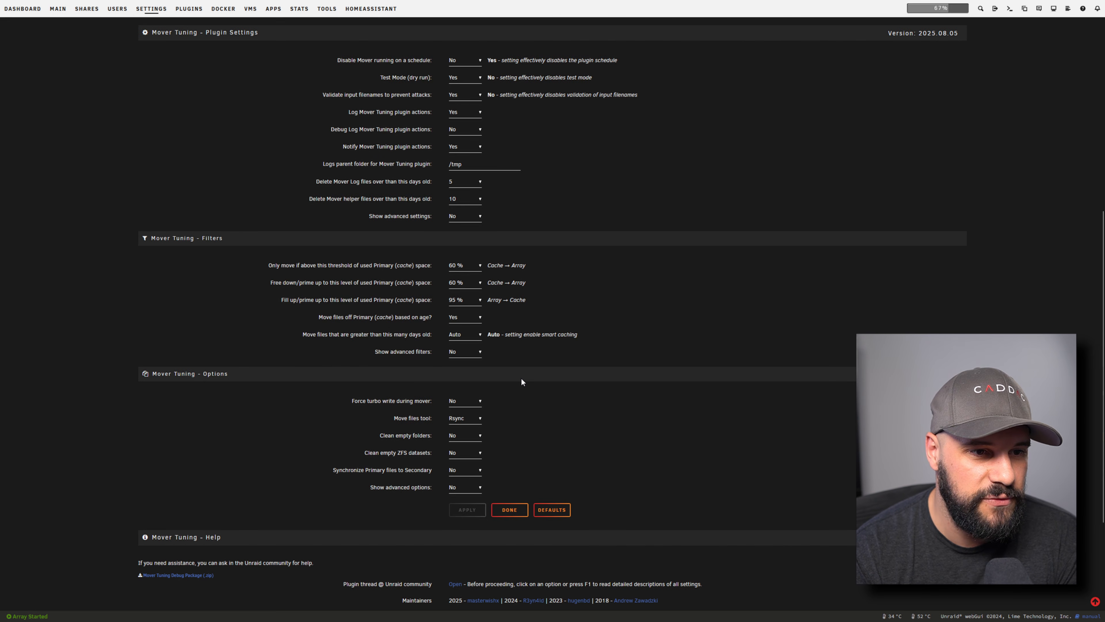
{"action": "scroll", "coordinate": [502, 394], "scroll_direction": "up", "scroll_amount": 9}
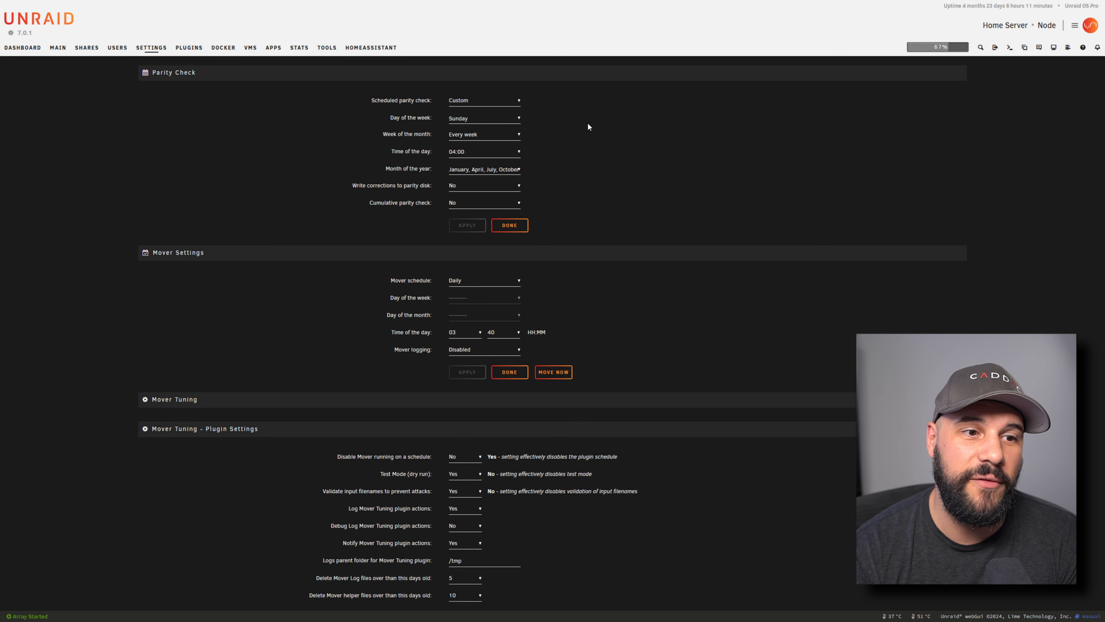
{"action": "scroll", "coordinate": [635, 115], "scroll_direction": "down", "scroll_amount": 7}
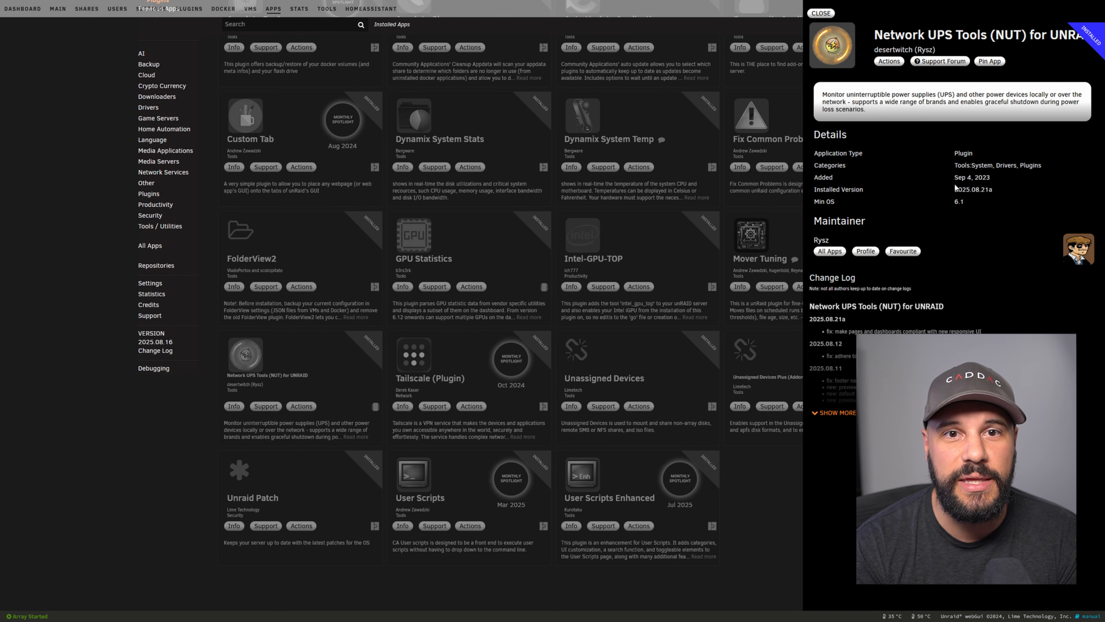
Leave the Network UPS Tools app details and open the NUT settings from the dashboard's UPS section
{"action": "left_click", "coordinate": [612, 115]}
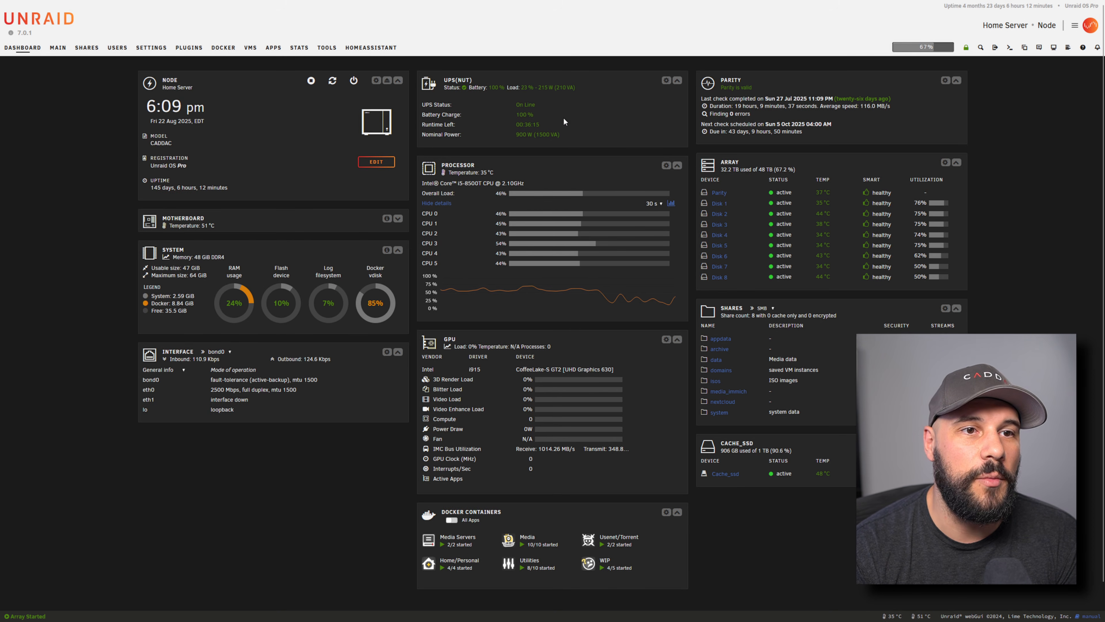
{"action": "left_click", "coordinate": [667, 80]}
Examine the NUT settings page, covering the service configuration, battery runtime shutdown threshold, display settings and NUT details
{"action": "scroll", "coordinate": [617, 163], "scroll_direction": "down", "scroll_amount": 3}
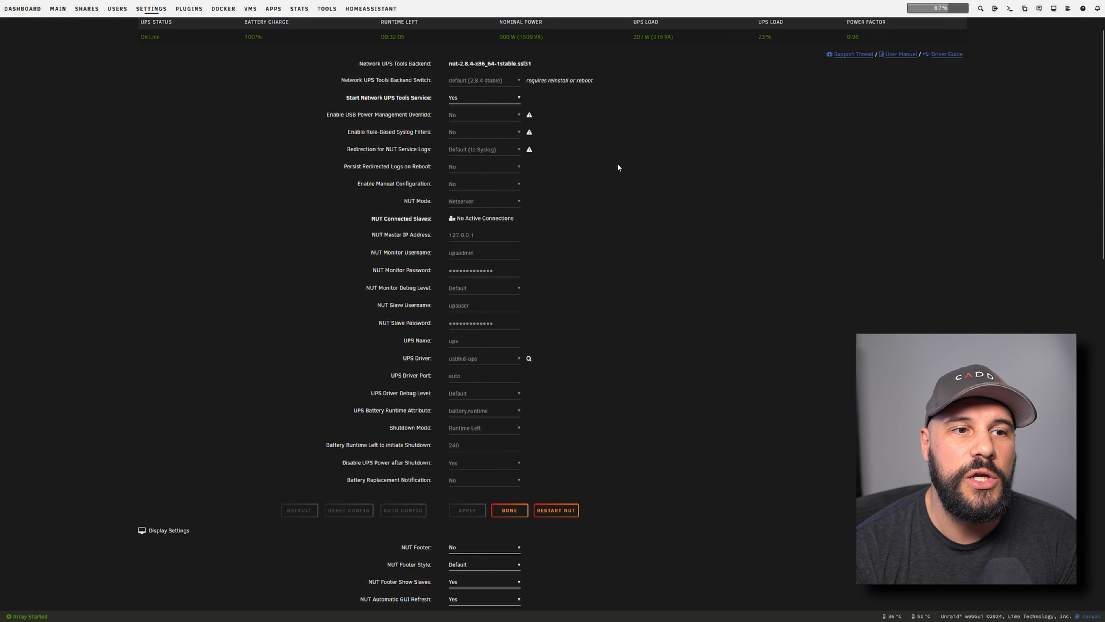
{"action": "scroll", "coordinate": [603, 146], "scroll_direction": "up", "scroll_amount": 5}
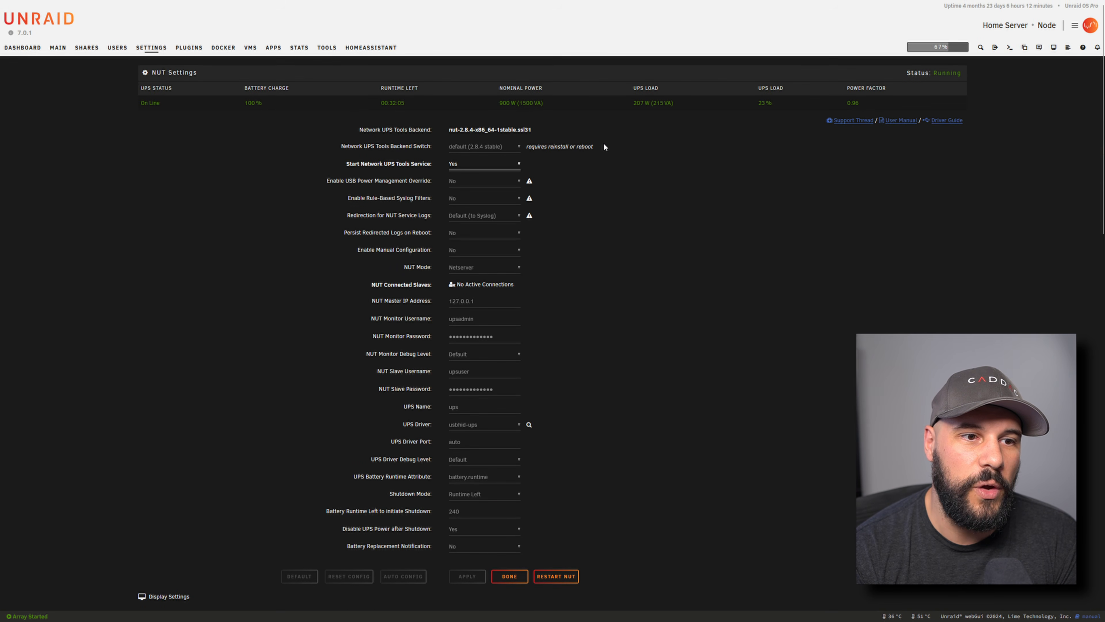
{"action": "scroll", "coordinate": [604, 147], "scroll_direction": "down", "scroll_amount": 1}
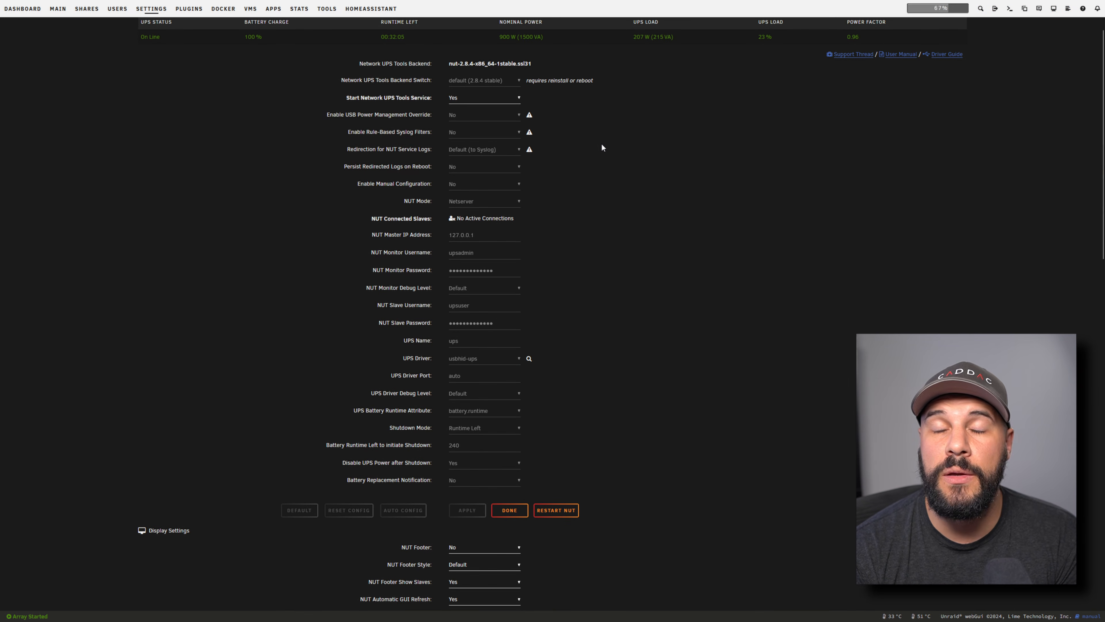
{"action": "scroll", "coordinate": [602, 154], "scroll_direction": "down", "scroll_amount": 8}
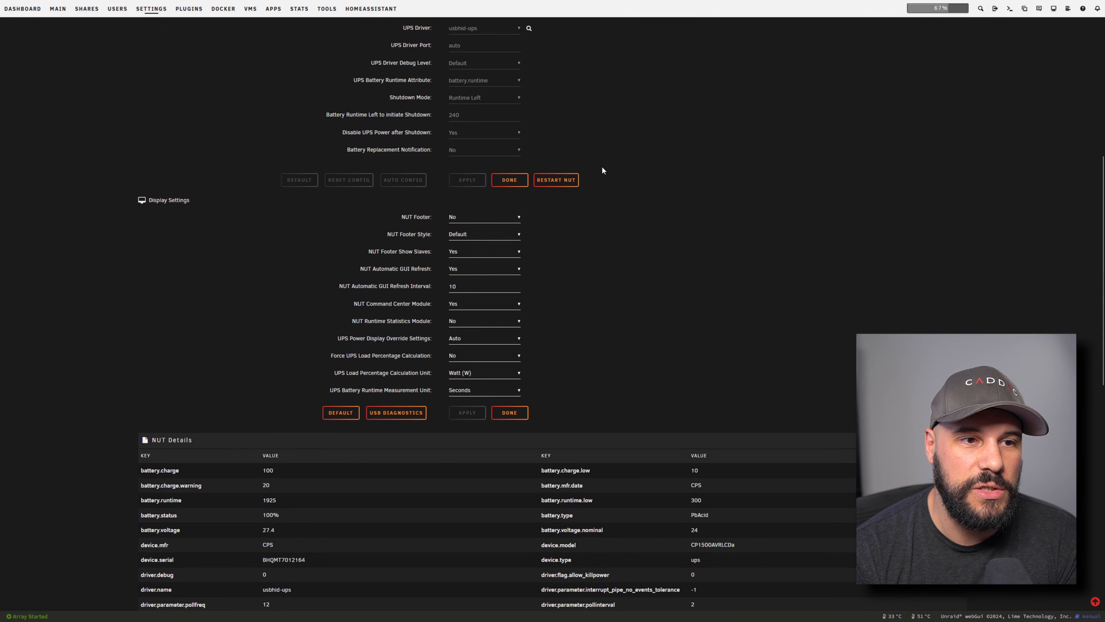
{"action": "scroll", "coordinate": [627, 209], "scroll_direction": "up", "scroll_amount": 6}
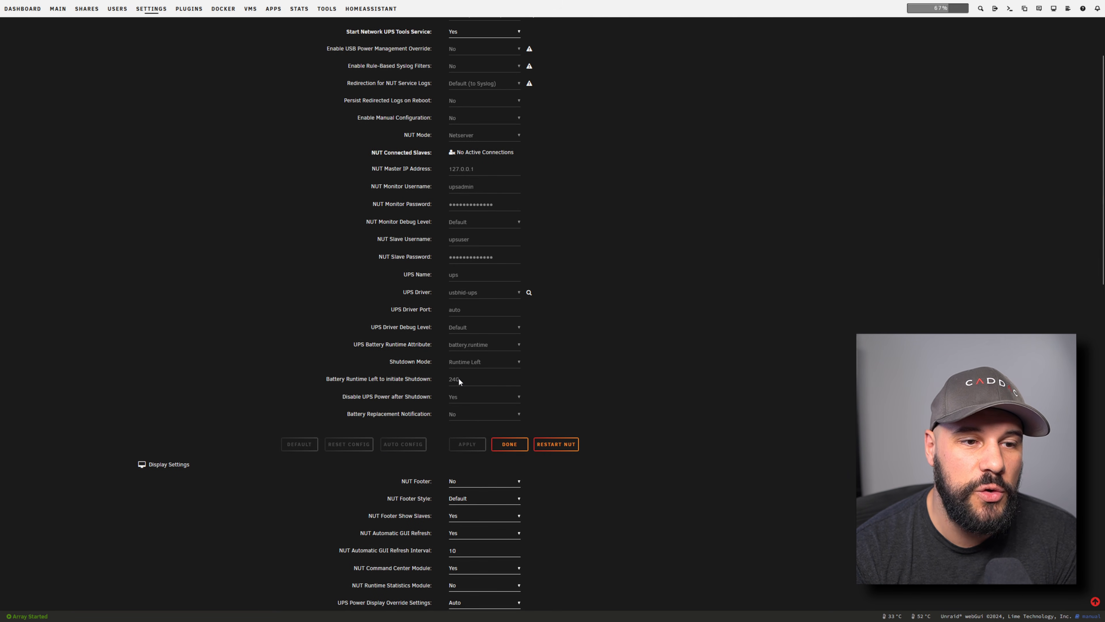
{"action": "scroll", "coordinate": [707, 265], "scroll_direction": "up", "scroll_amount": 3}
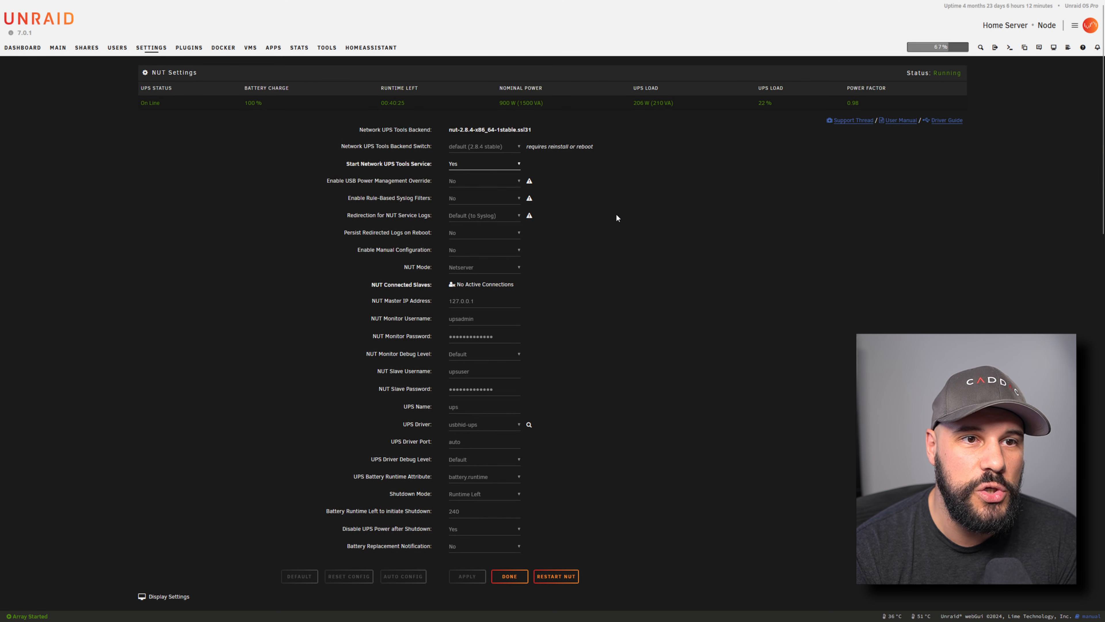
View the choices for starting the Network UPS Tools service, keep the current one, and go to the Docker page
{"action": "left_click", "coordinate": [479, 164]}
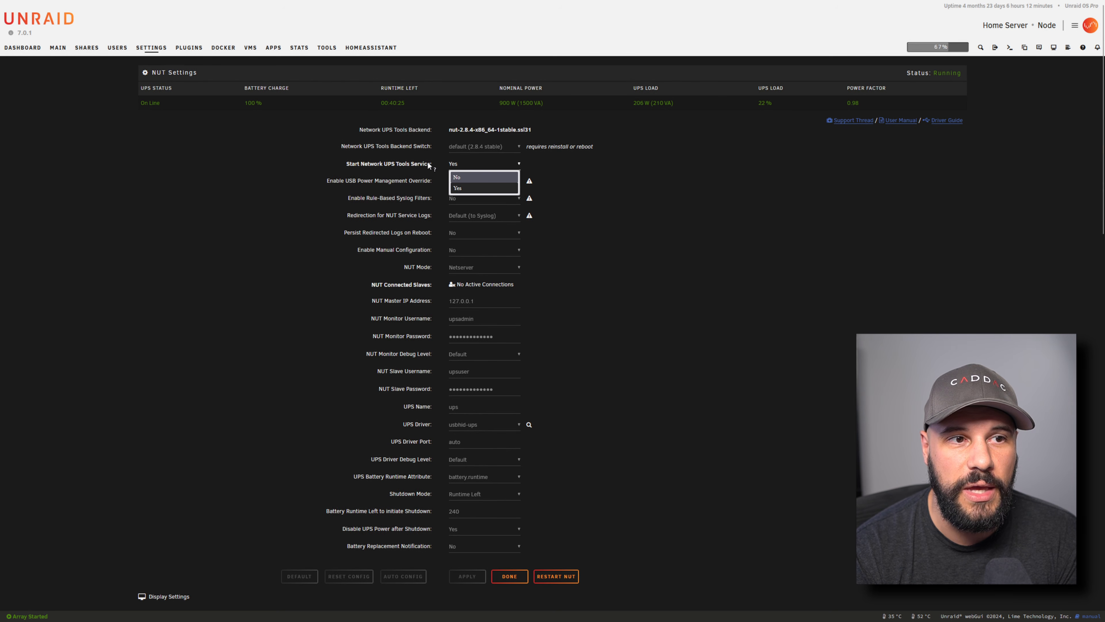
{"action": "left_click", "coordinate": [686, 277]}
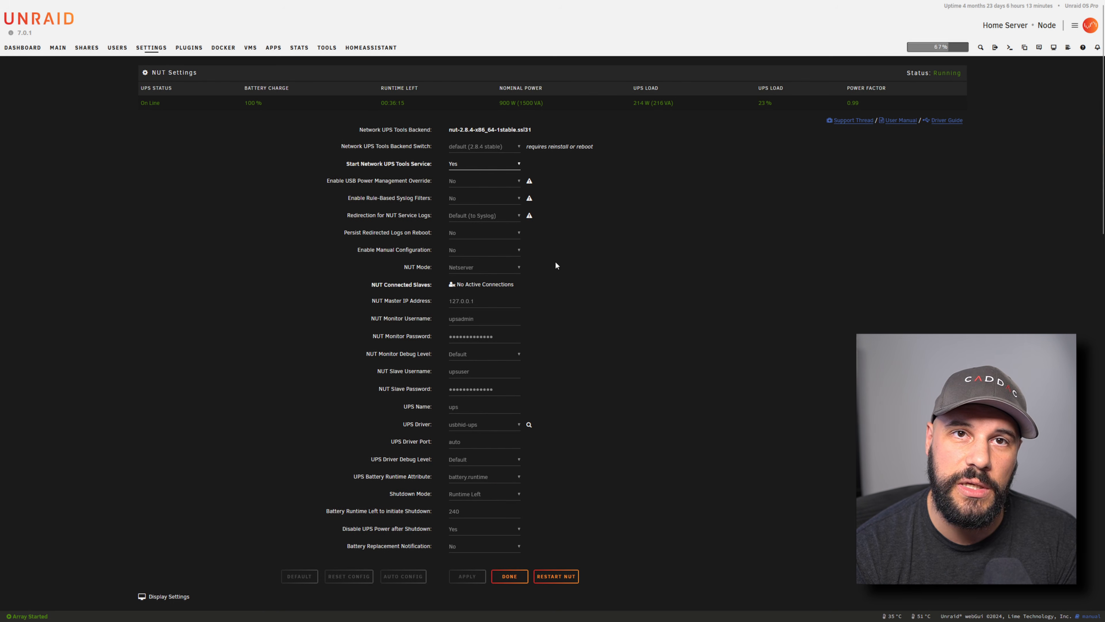
{"action": "left_click", "coordinate": [224, 47]}
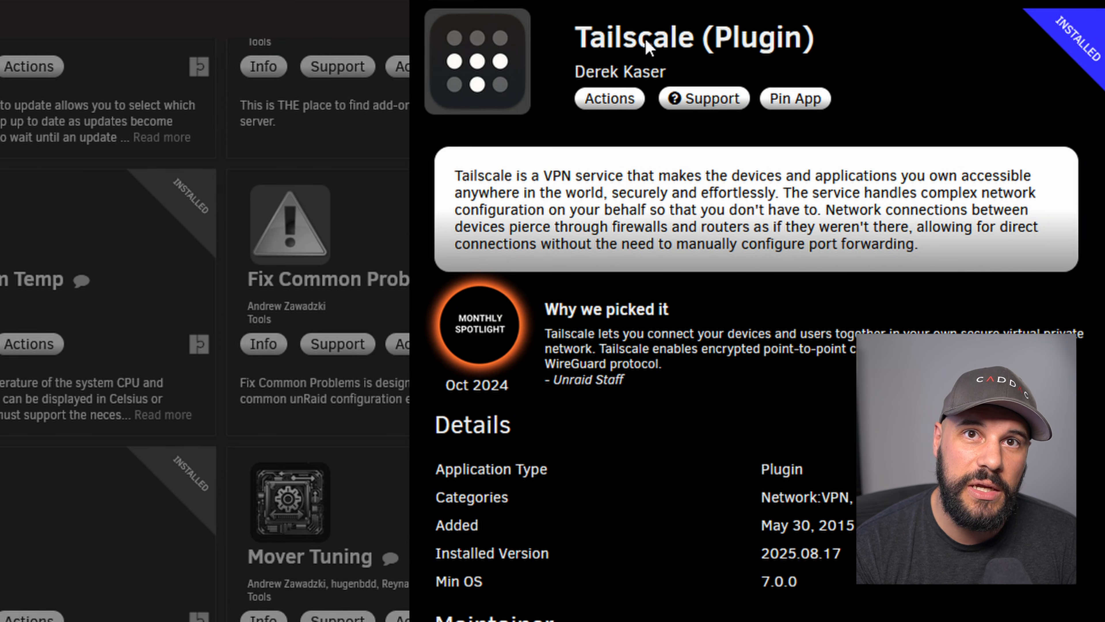
View the app details of Tailscale, Unassigned Devices, User Scripts and User Scripts Enhanced, closing each one
{"action": "key", "text": "Escape"}
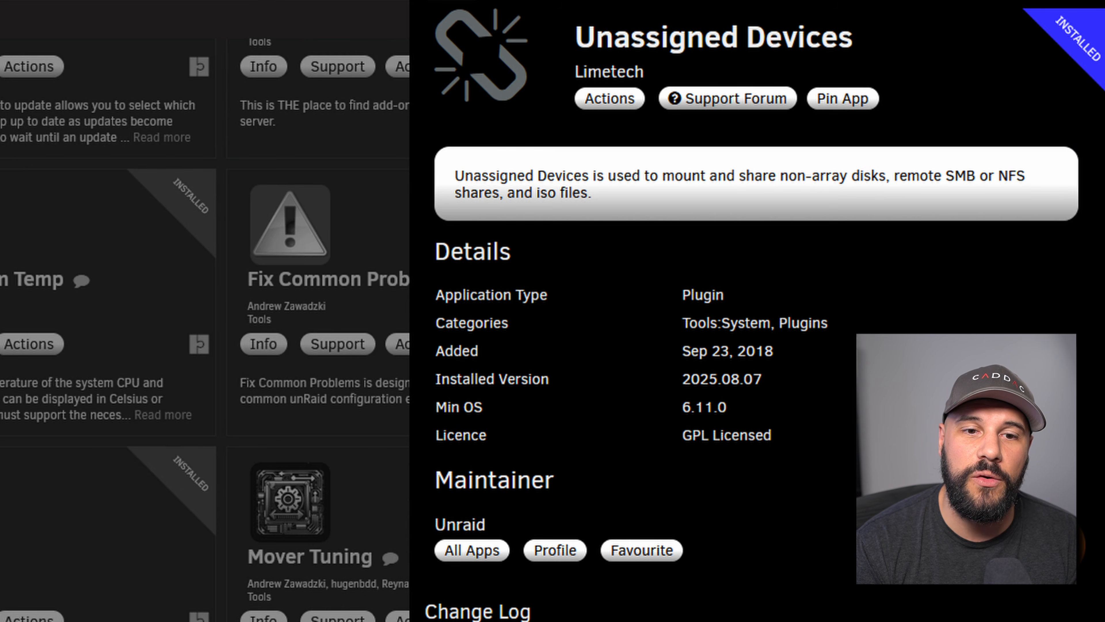
{"action": "key", "text": "Escape"}
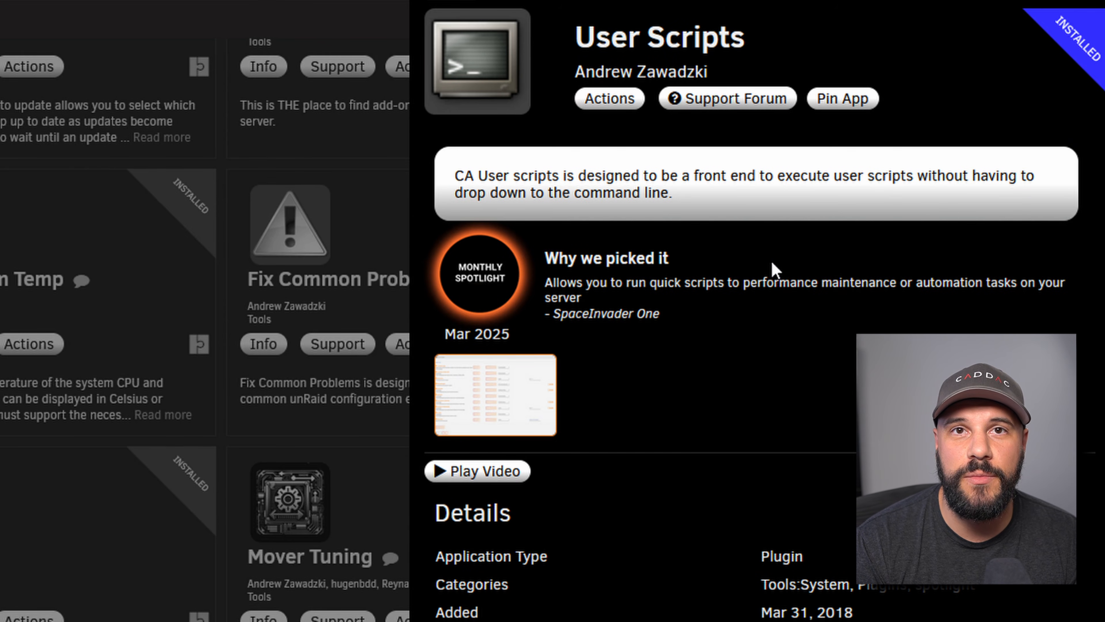
{"action": "key", "text": "Escape"}
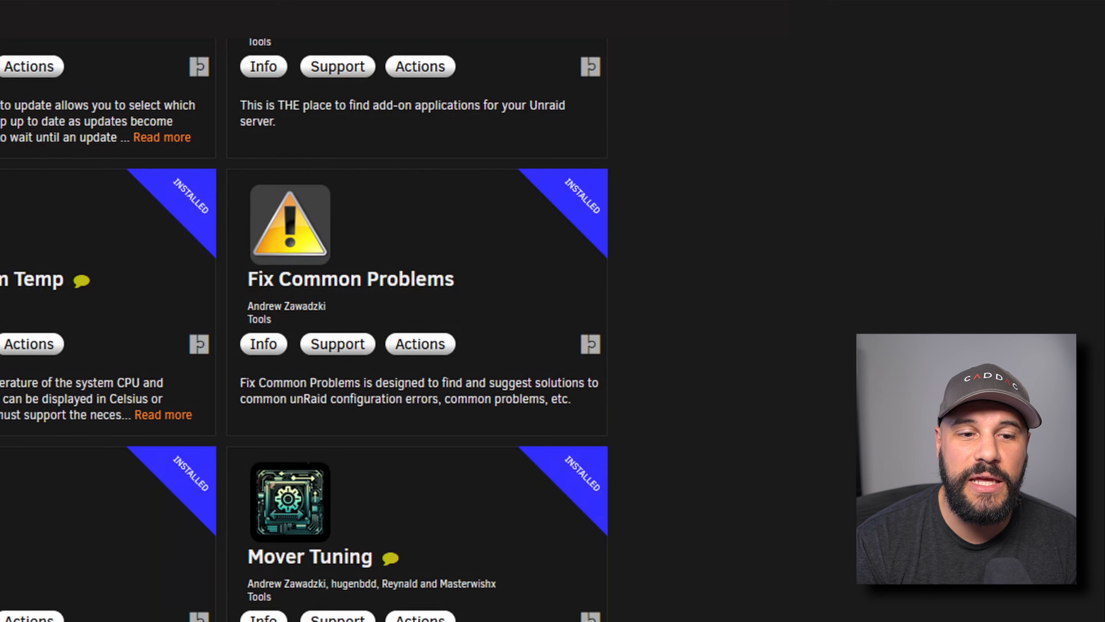
{"action": "left_click", "coordinate": [290, 244]}
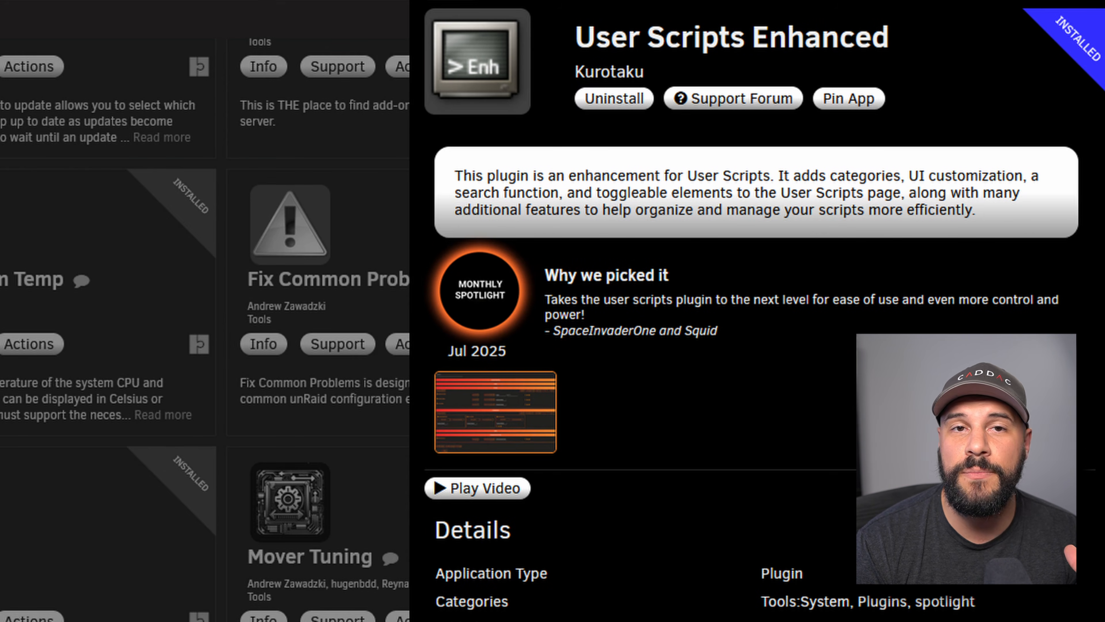
{"action": "key", "text": "Escape"}
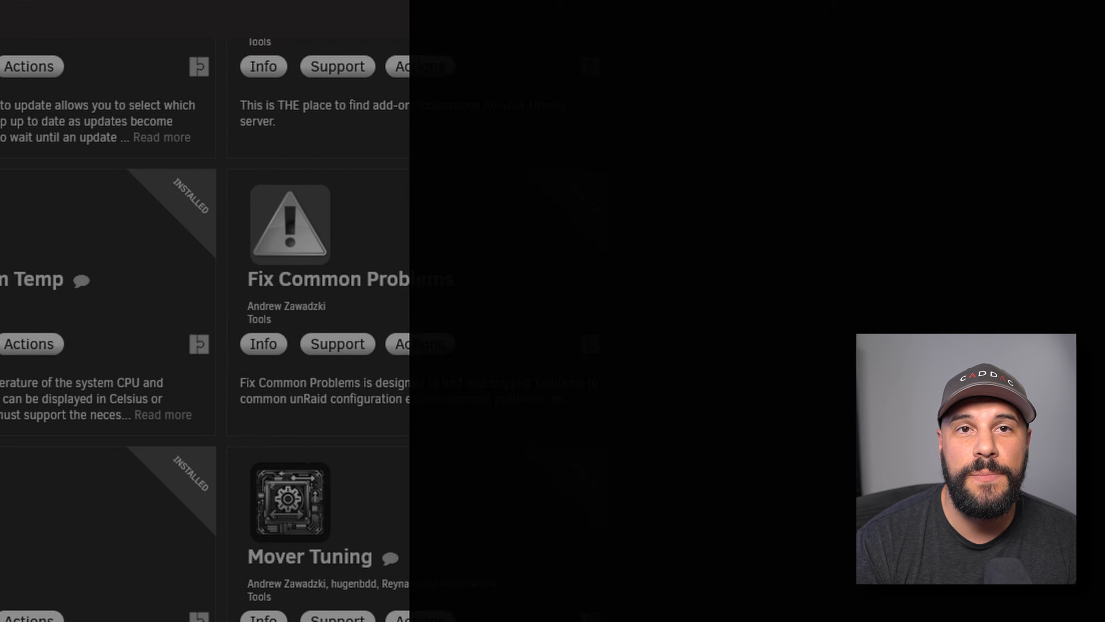